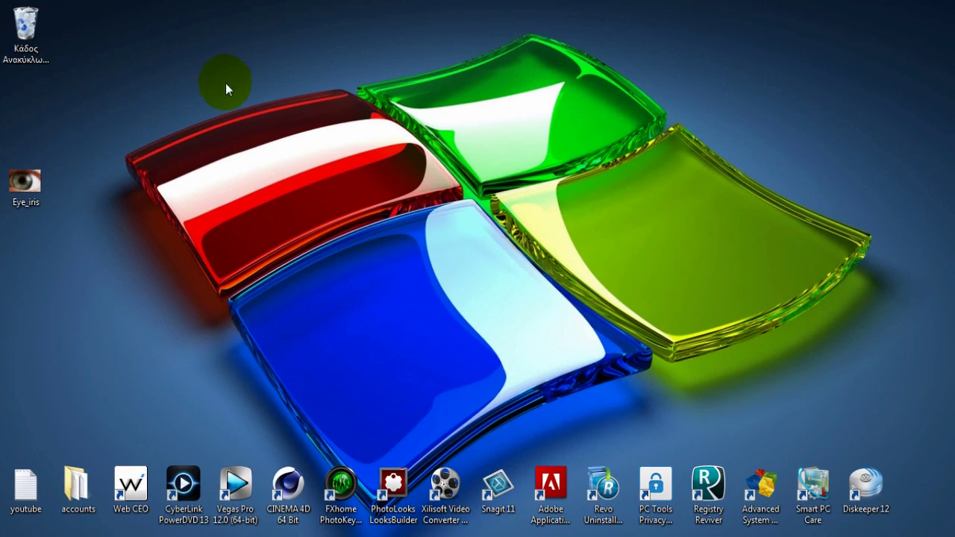
Bring up the empty Photoshop CS6 workspace in place of the desktop.
mouse_move(225, 83)
mouse_down()
mouse_move(615, 352)
mouse_move(724, 393)
mouse_up()
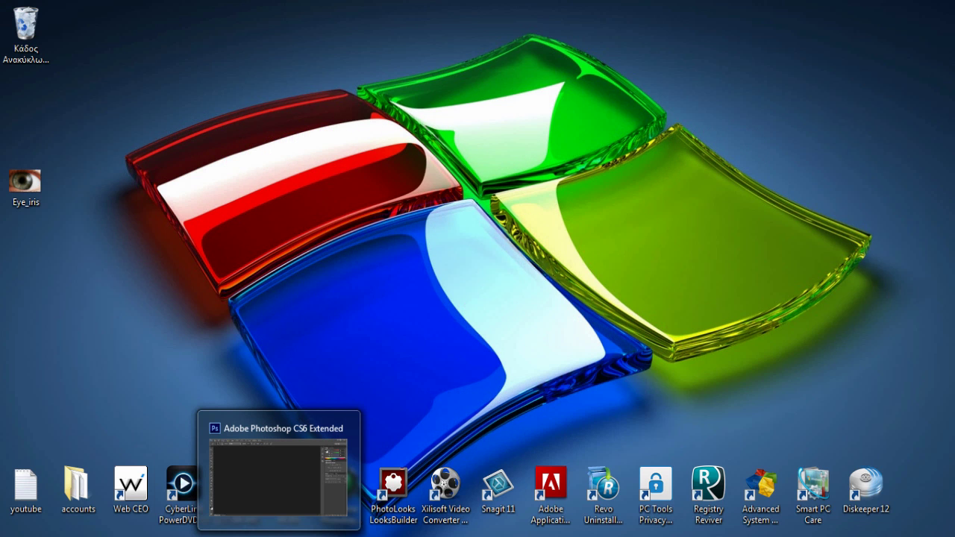
Open Eye_iris.jpg from the Desktop with File > Open.
click(277, 532)
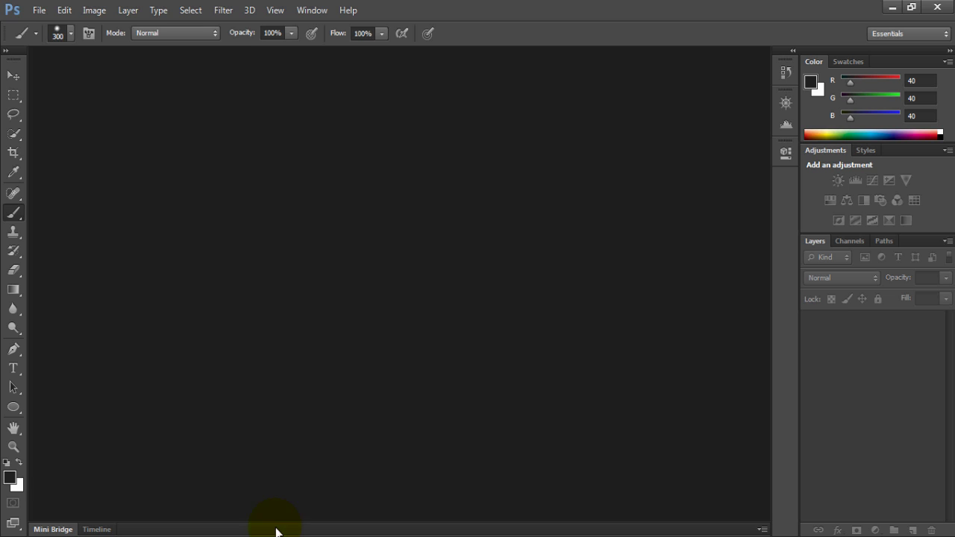
click(38, 11)
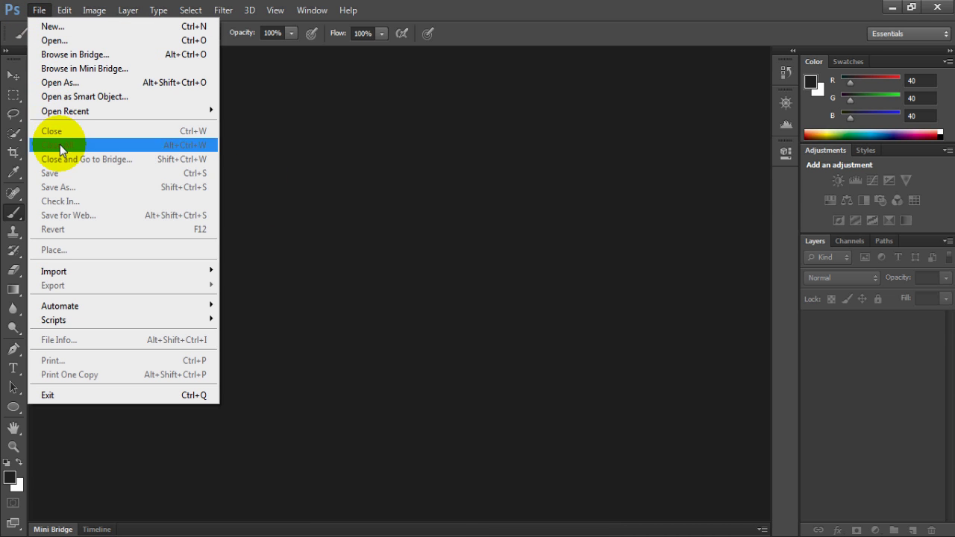
click(56, 41)
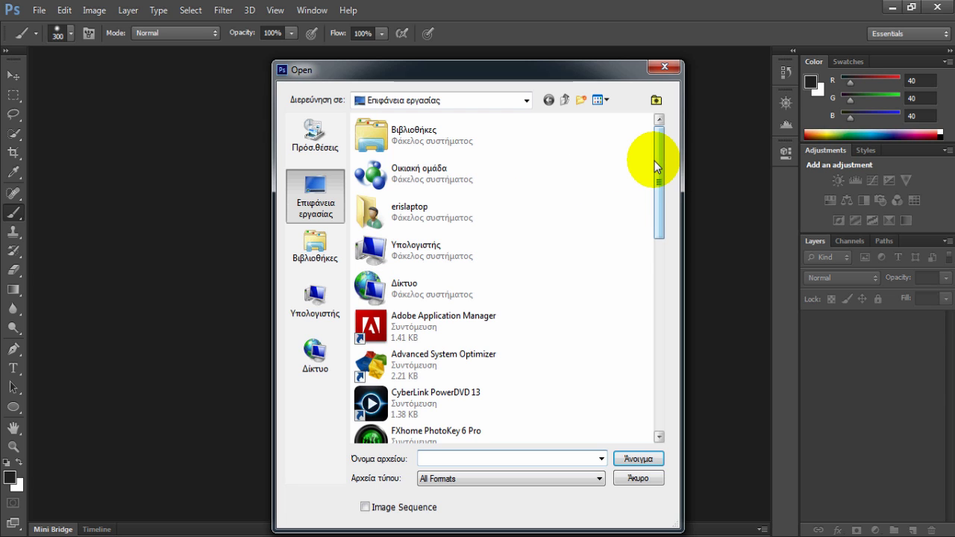
mouse_move(656, 163)
mouse_down()
mouse_move(657, 295)
mouse_move(640, 368)
mouse_up()
click(367, 345)
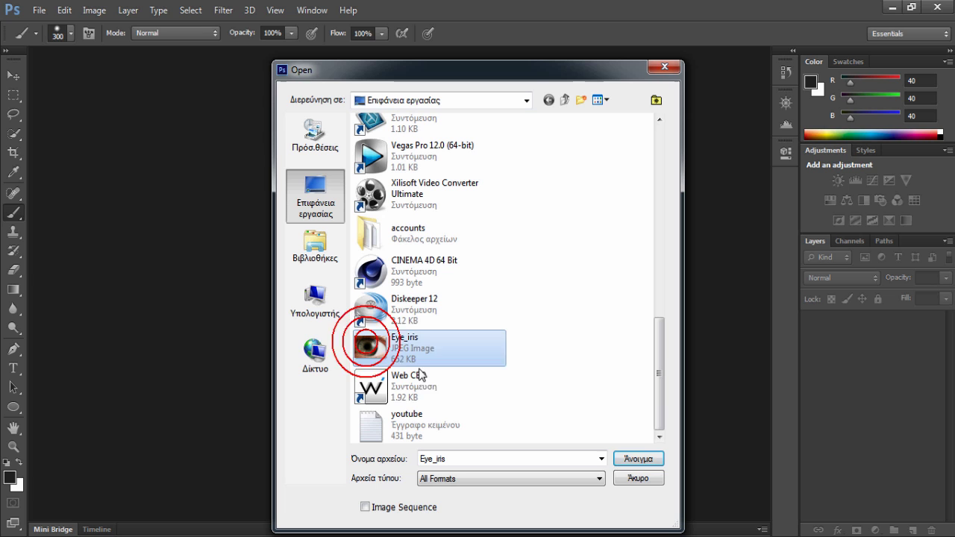
click(635, 459)
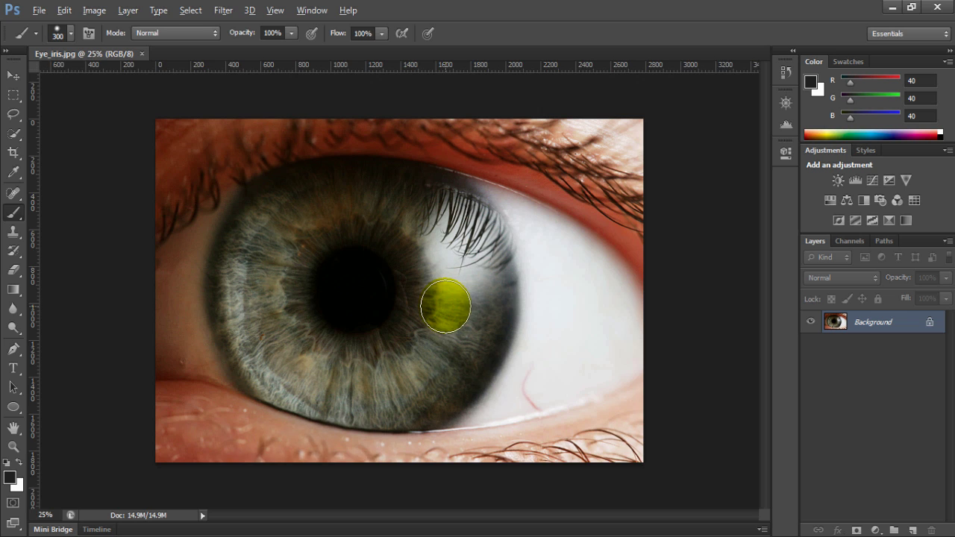
Draw a dark Ellipse 1 shape layer over the iris with the Ellipse Tool.
scroll(440, 302, up, 2)
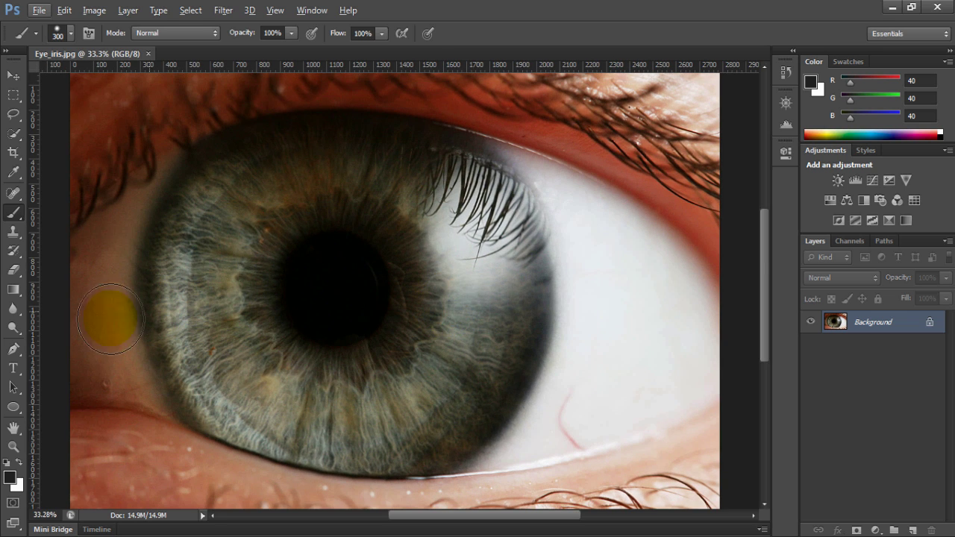
click(18, 408)
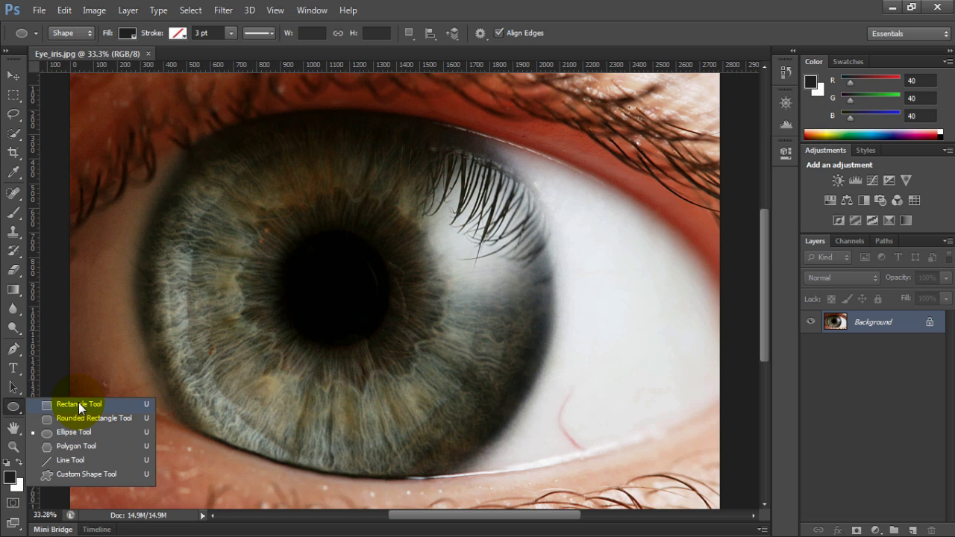
click(57, 431)
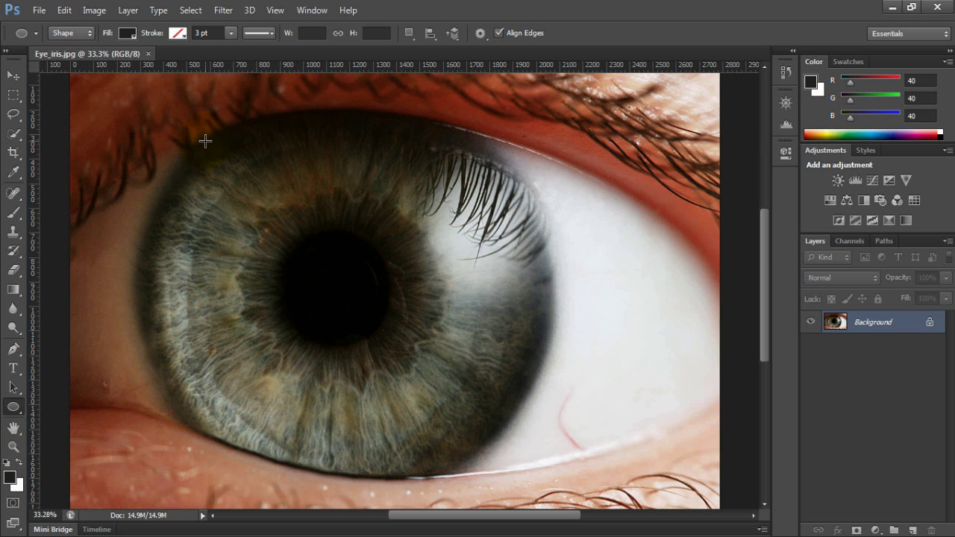
drag(204, 140, 561, 506)
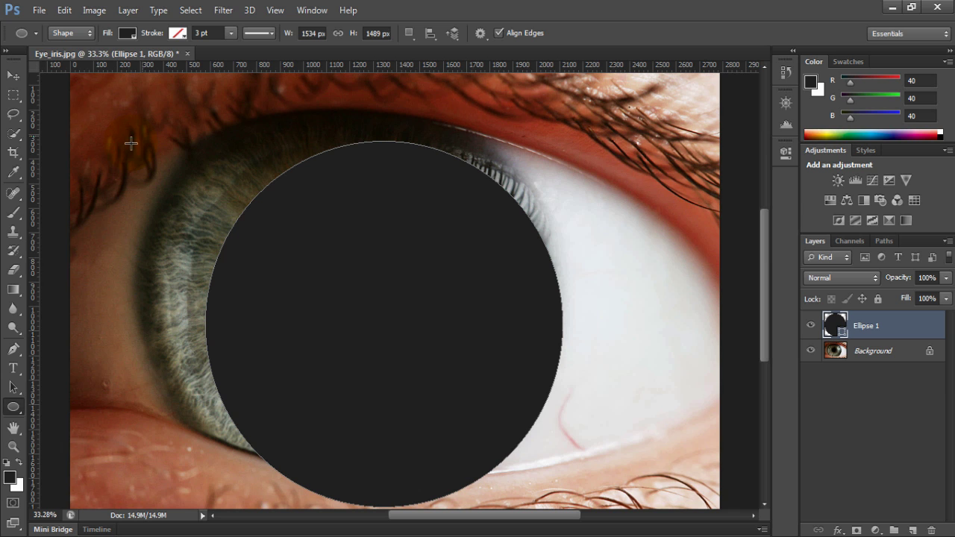
Set the foreground colour to bright green (19b820) and fill Ellipse 1 with it.
click(10, 478)
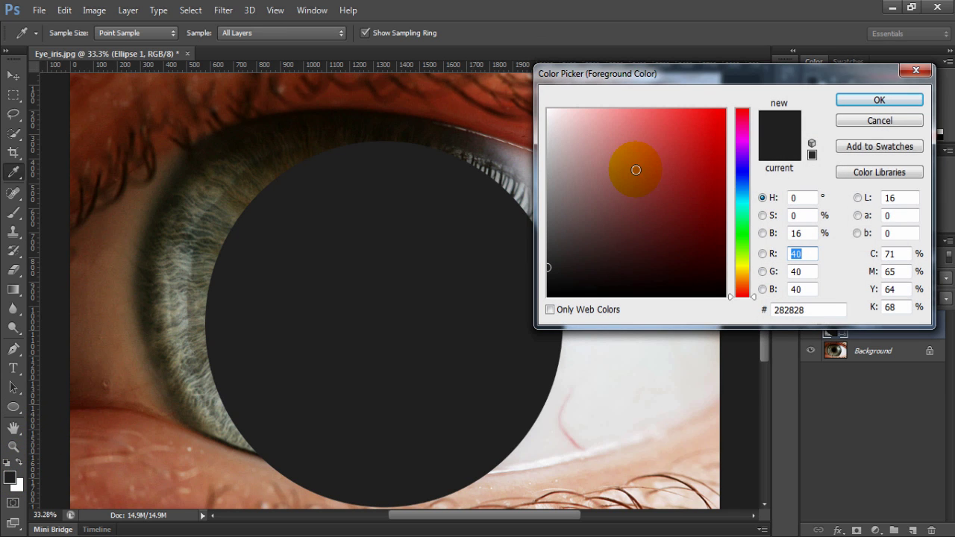
click(743, 233)
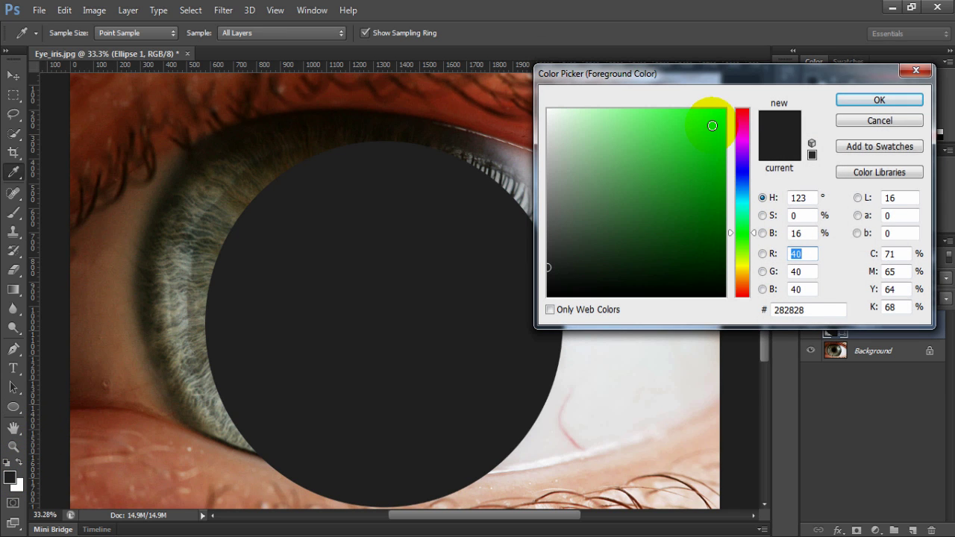
click(712, 125)
click(701, 161)
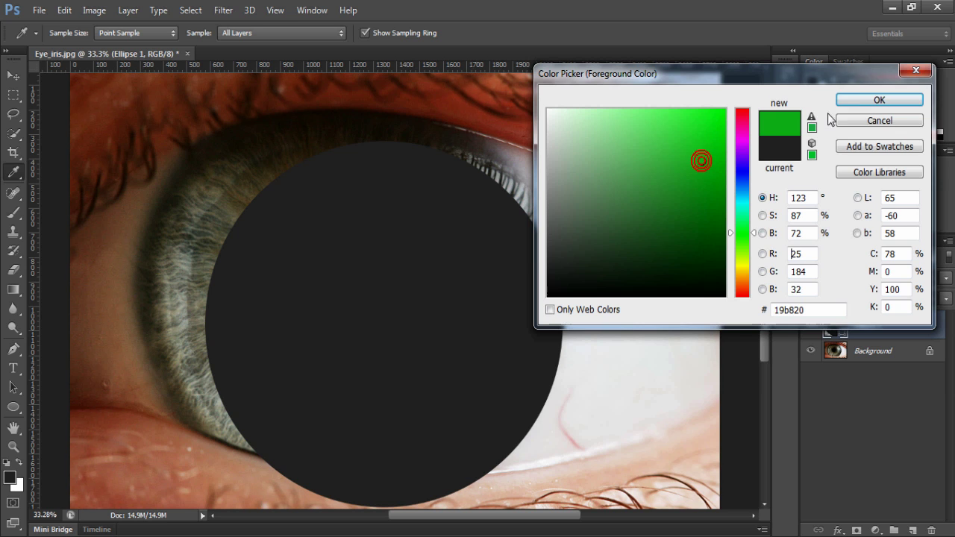
click(856, 99)
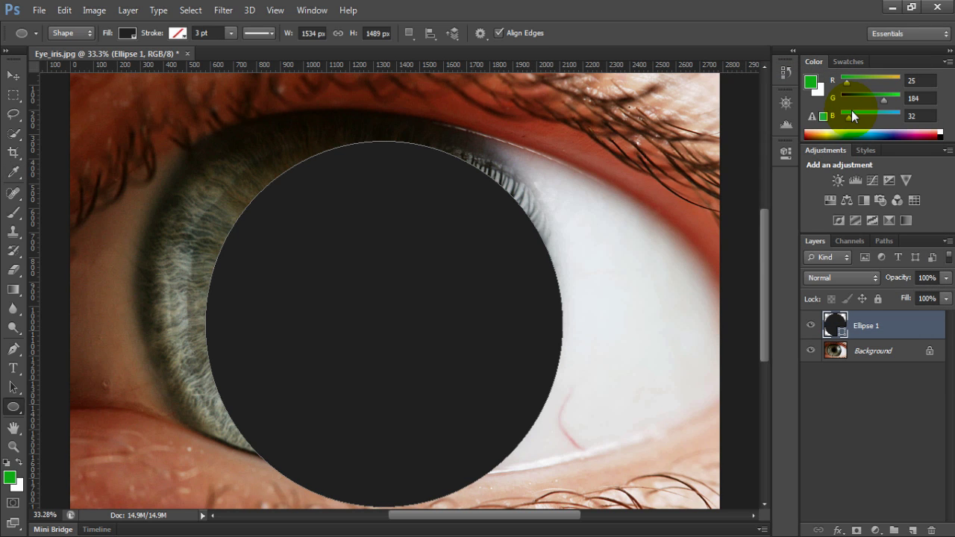
key(alt+BackSpace)
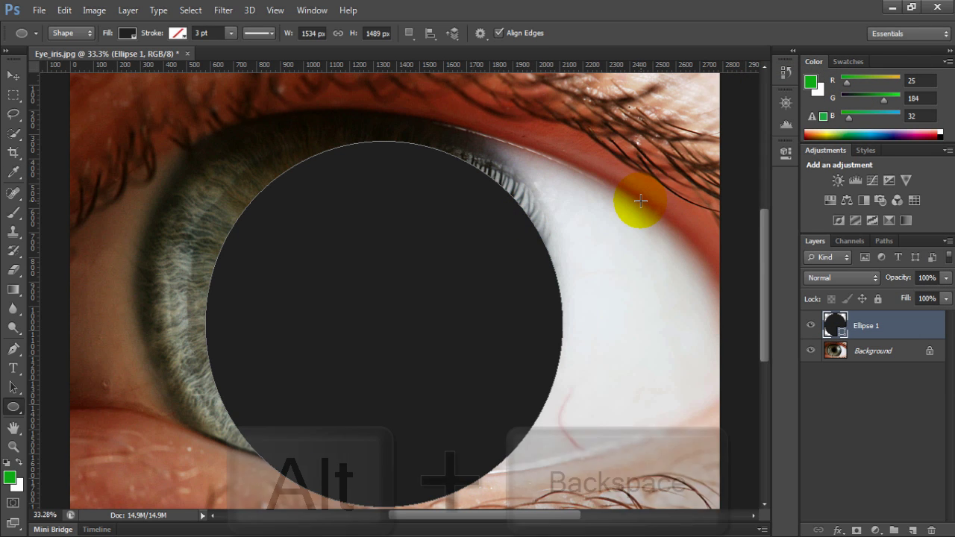
key(alt+BackSpace)
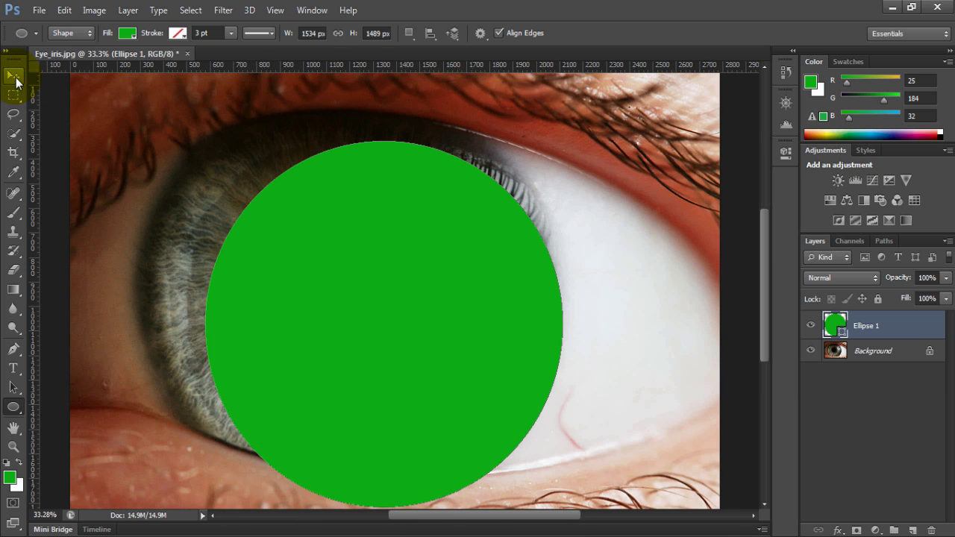
Move the green circle up-left onto the iris and begin enlarging it with Free Transform.
click(15, 78)
drag(320, 246, 282, 217)
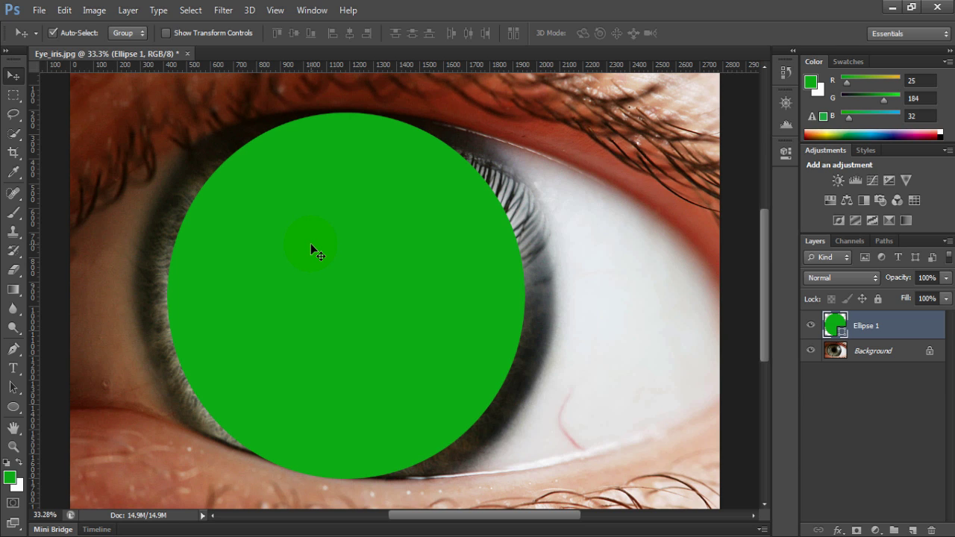
key(ctrl+t)
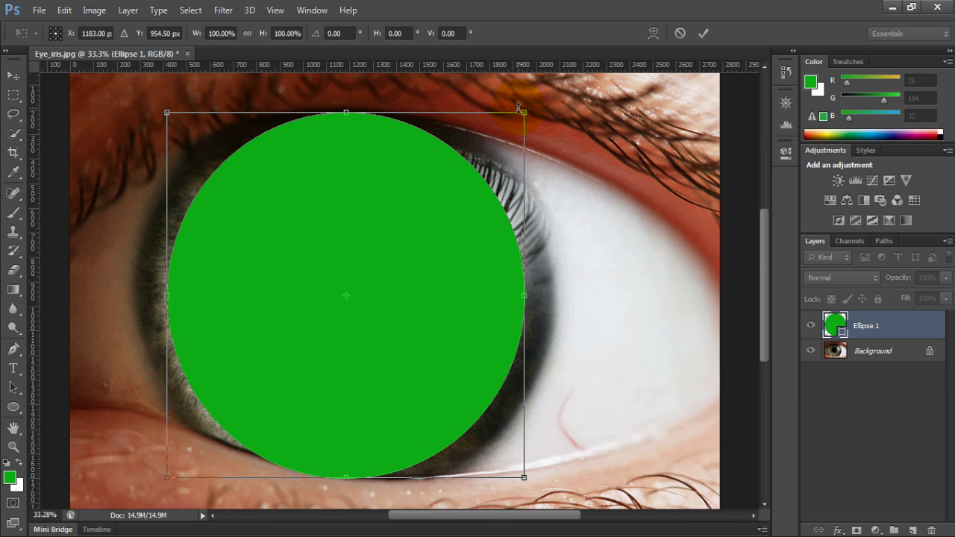
drag(525, 112, 559, 100)
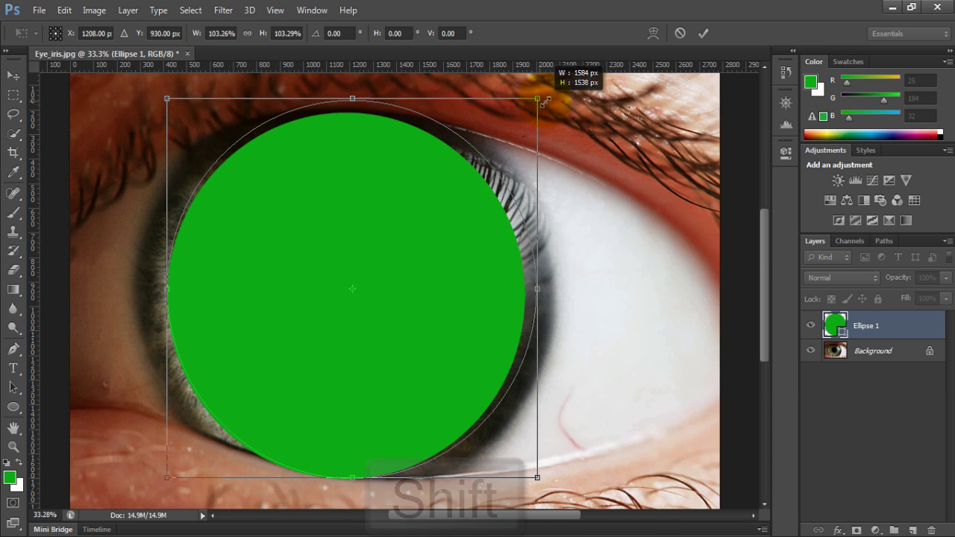
mouse_move(482, 155)
mouse_down()
mouse_move(462, 170)
mouse_move(472, 164)
mouse_up()
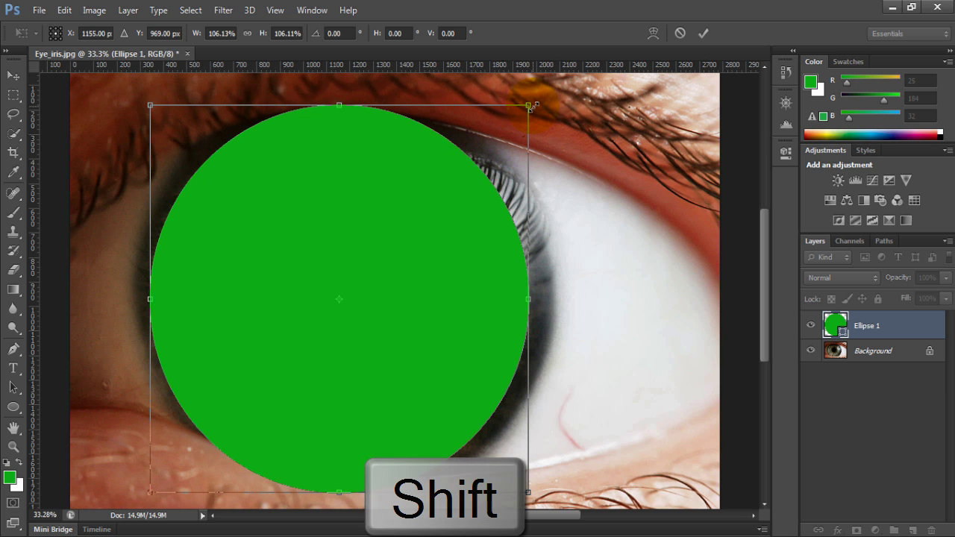
Fine-tune the circle to about 121% scale, positioned to match the iris.
drag(525, 109, 551, 84)
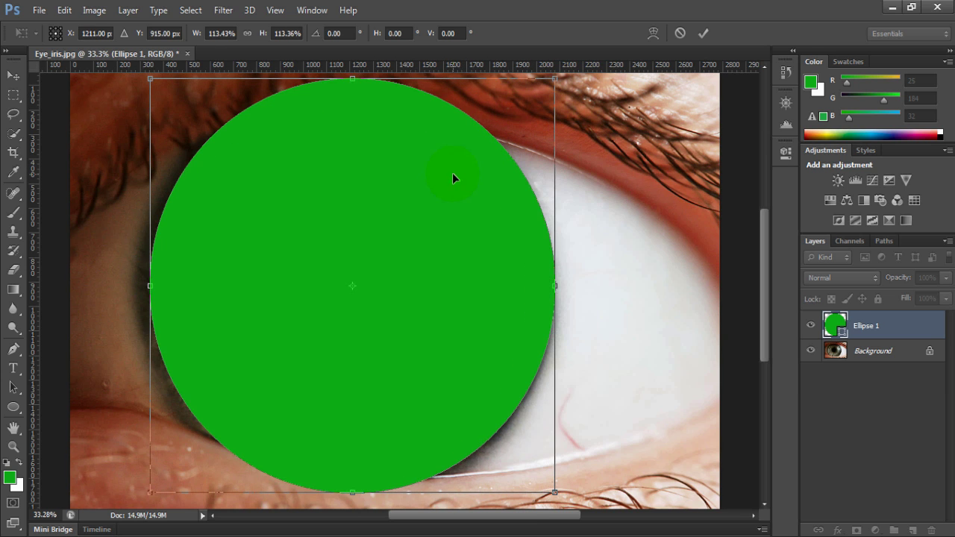
drag(452, 173, 438, 187)
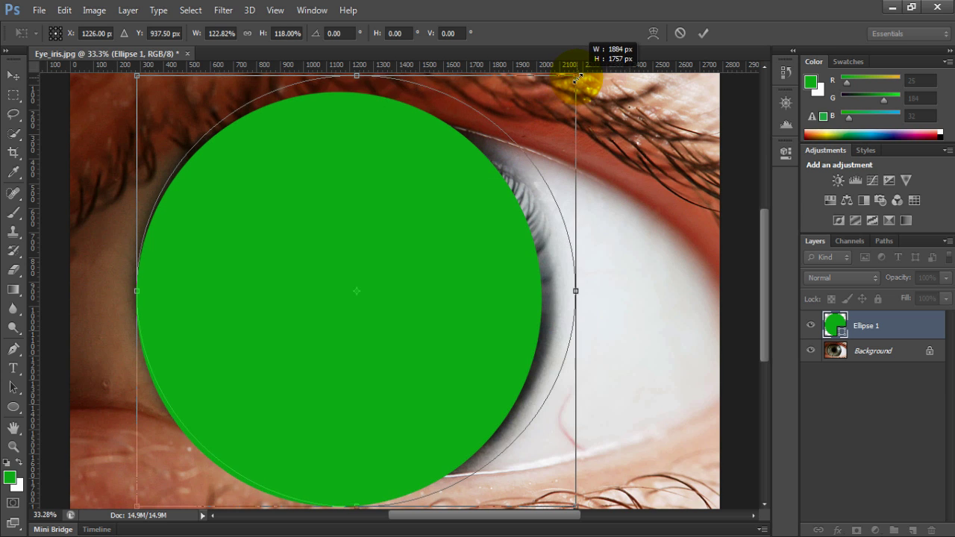
drag(543, 95, 574, 59)
drag(468, 139, 469, 144)
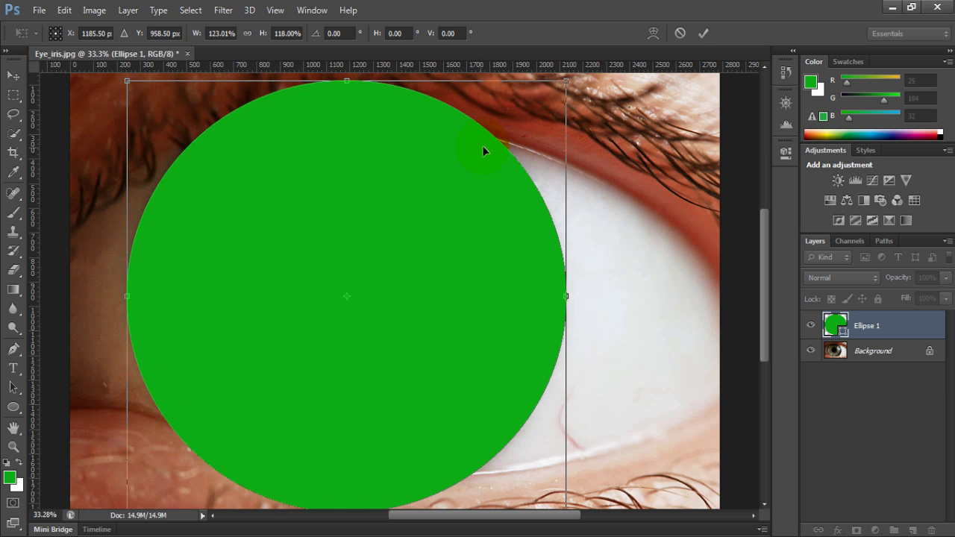
drag(571, 75, 535, 112)
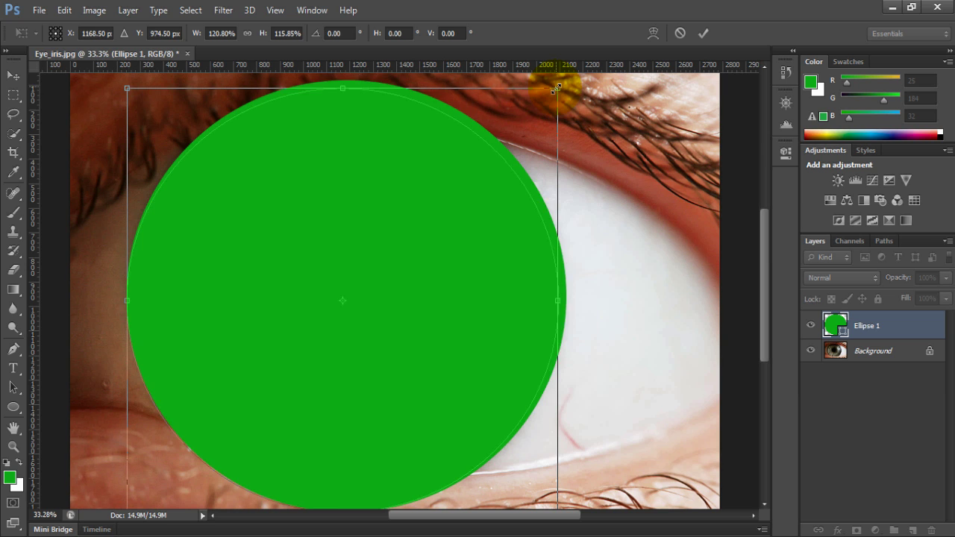
drag(496, 146, 500, 144)
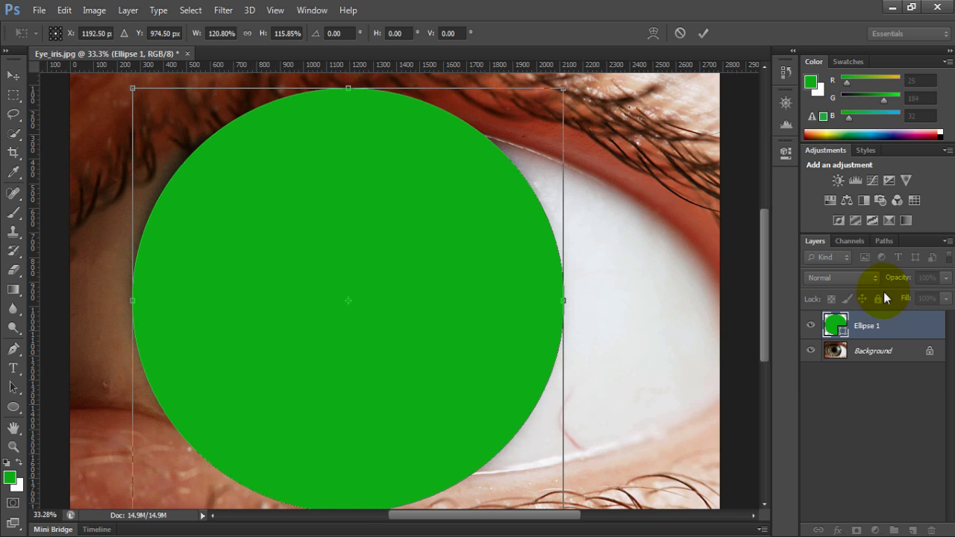
Commit the transform and lower Ellipse 1 opacity to 41%.
click(703, 36)
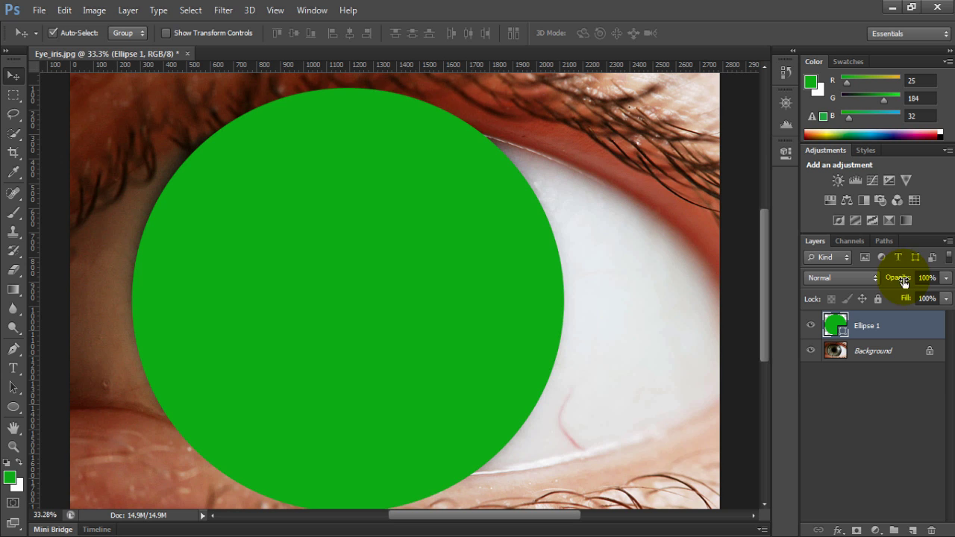
drag(896, 278, 862, 281)
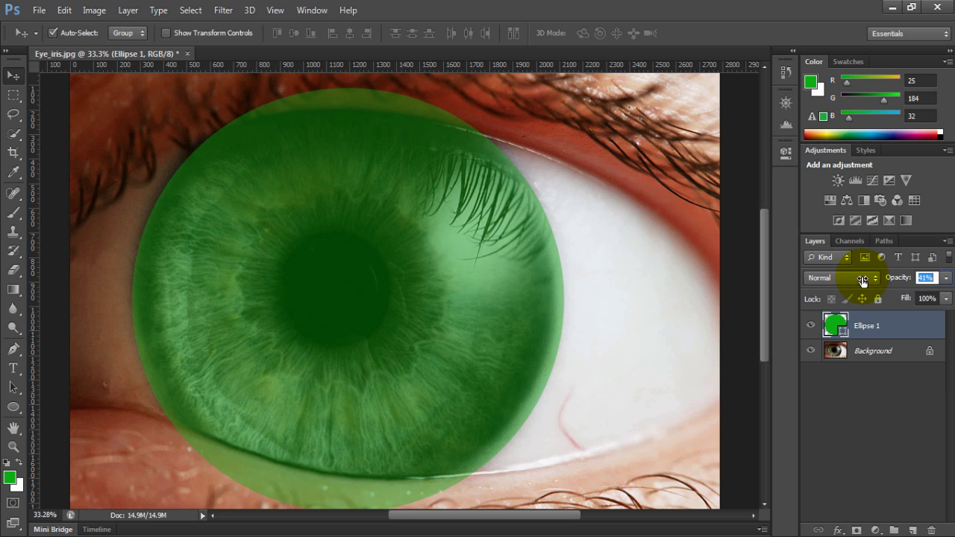
key(Return)
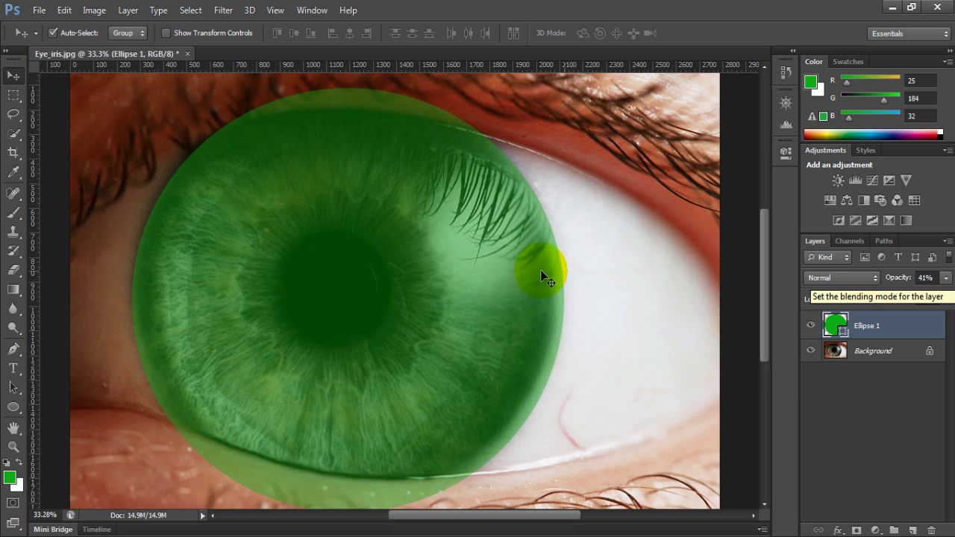
Shrink the ellipse slightly, move it up to fit the iris, and commit.
key(ctrl+t)
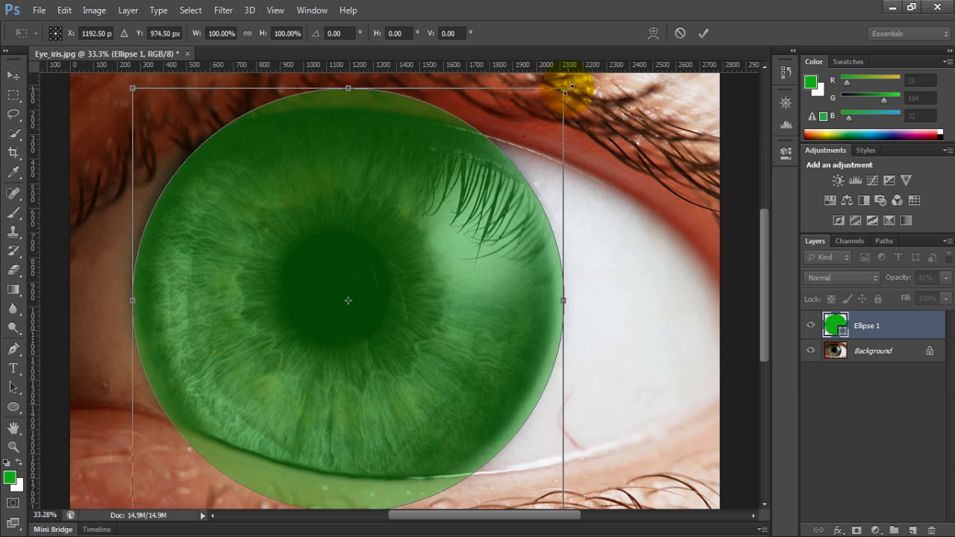
drag(565, 89, 557, 95)
drag(465, 293, 471, 281)
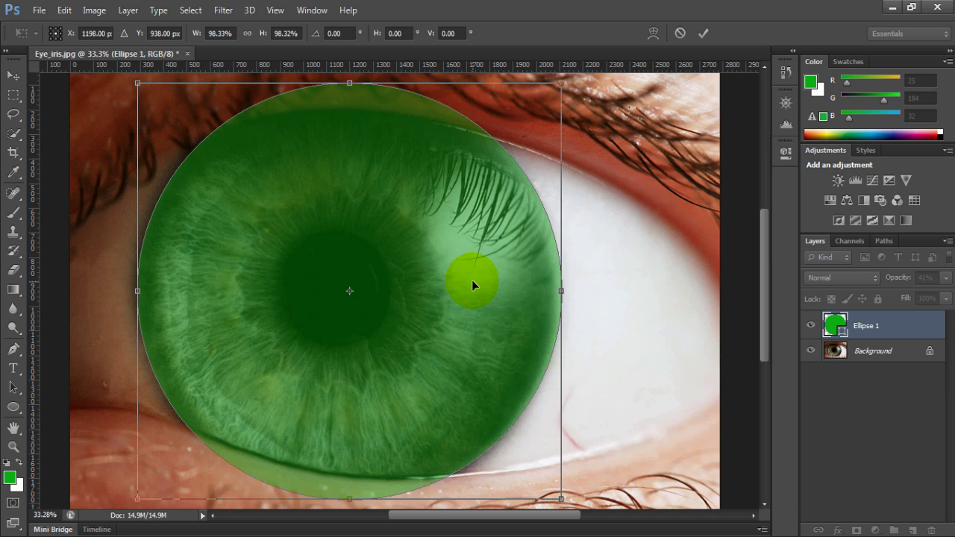
click(703, 33)
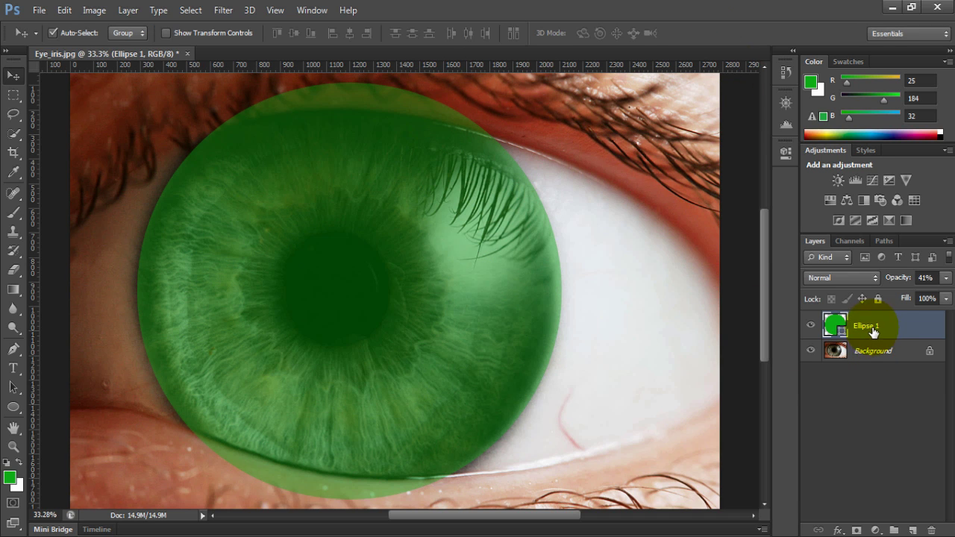
Rasterize Ellipse 1, give it a white layer mask, and select the Brush tool.
right_click(848, 326)
click(631, 174)
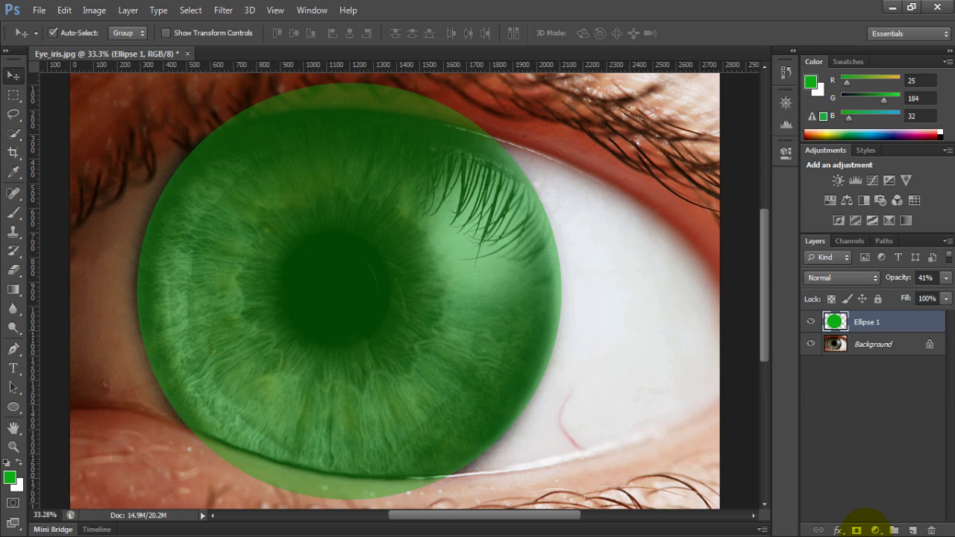
click(857, 531)
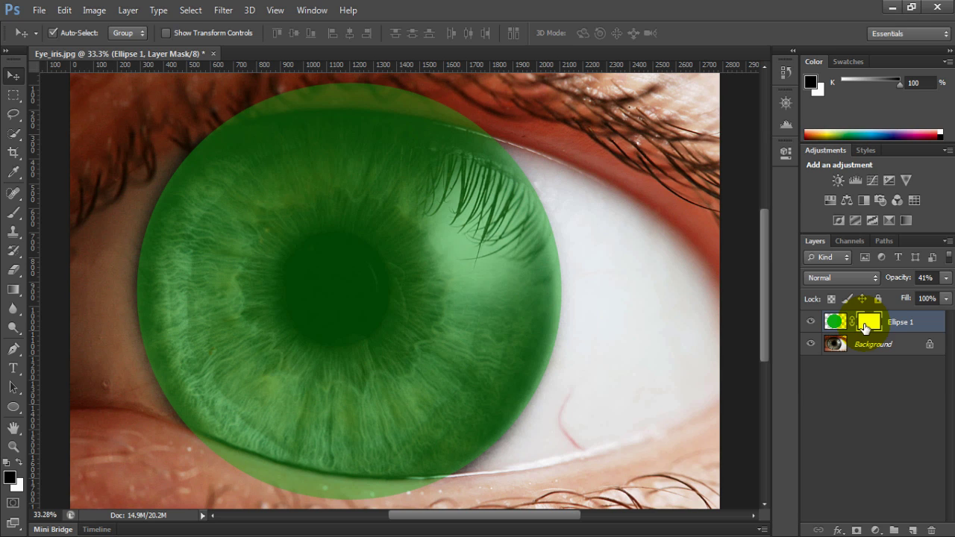
click(21, 228)
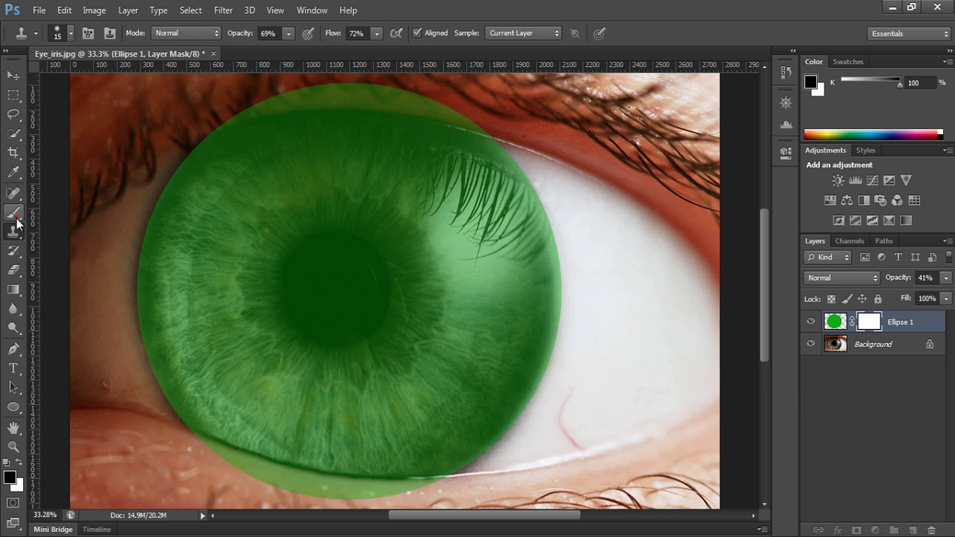
click(13, 212)
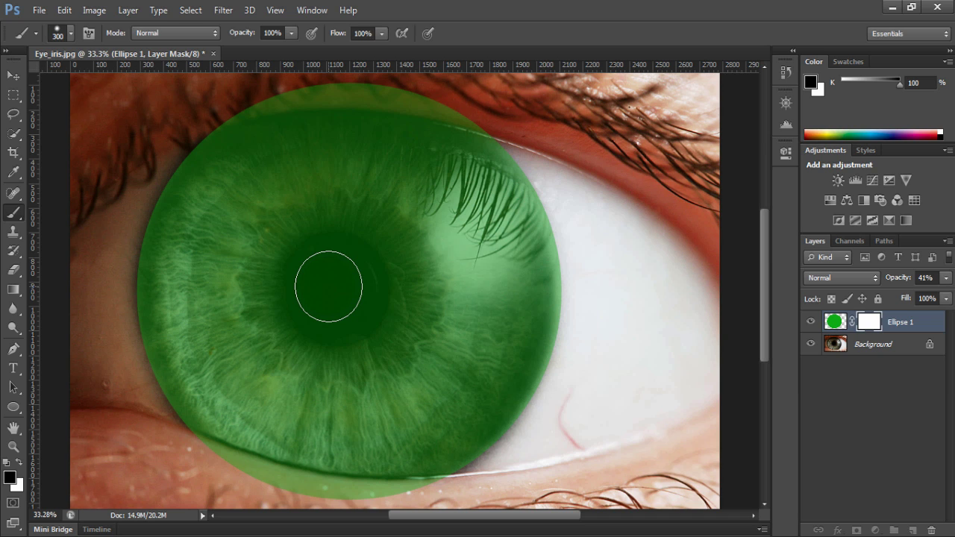
Mask the green off the pupil with one click of a ~528 px black brush.
drag(371, 275, 341, 292)
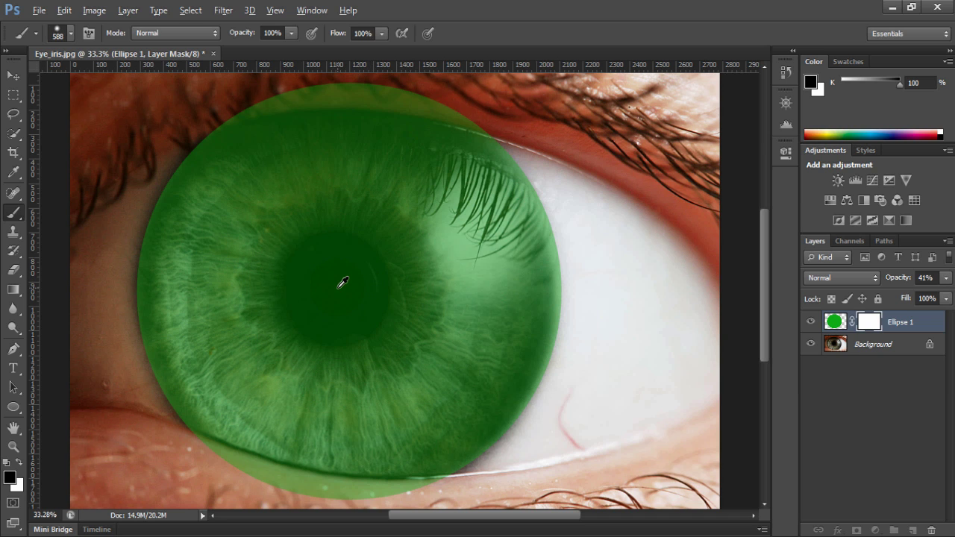
right_click(343, 284)
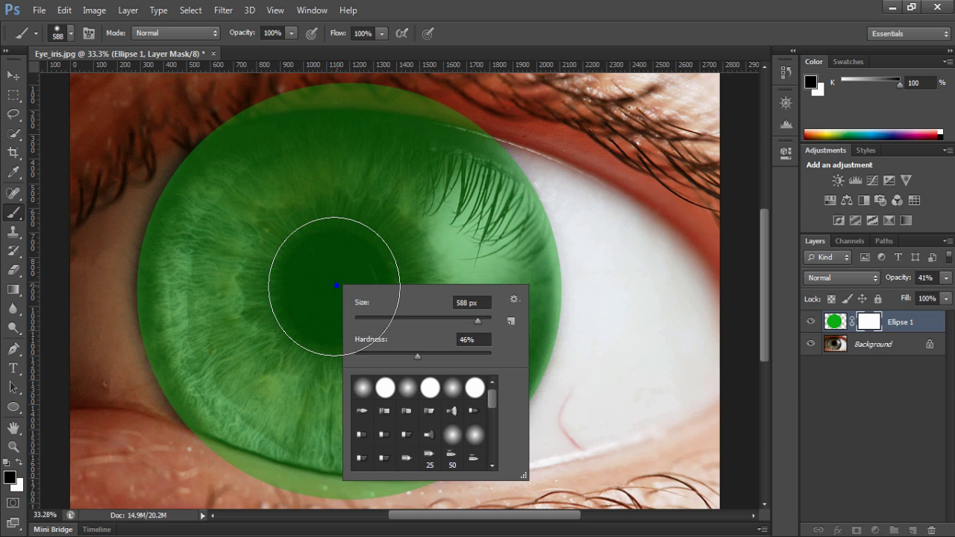
key(Escape)
drag(326, 284, 320, 287)
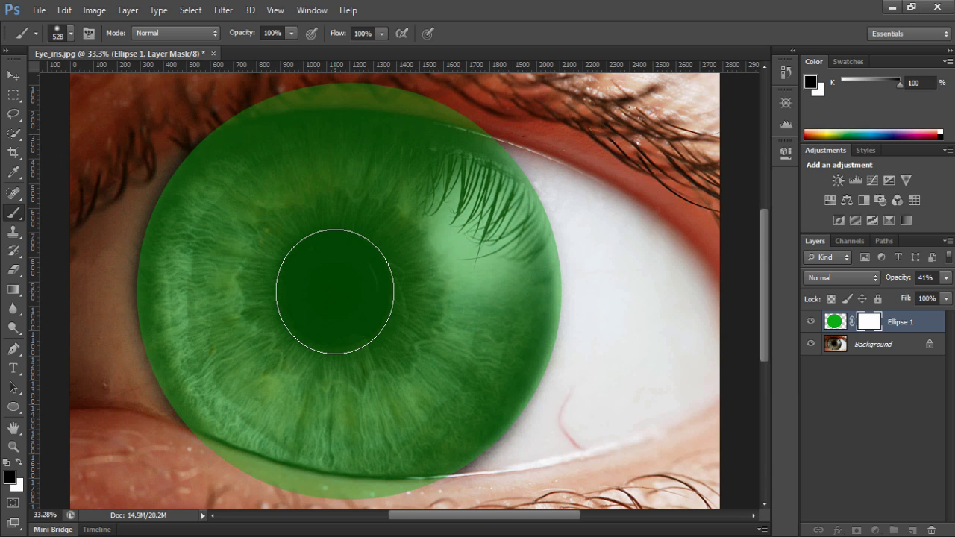
click(335, 291)
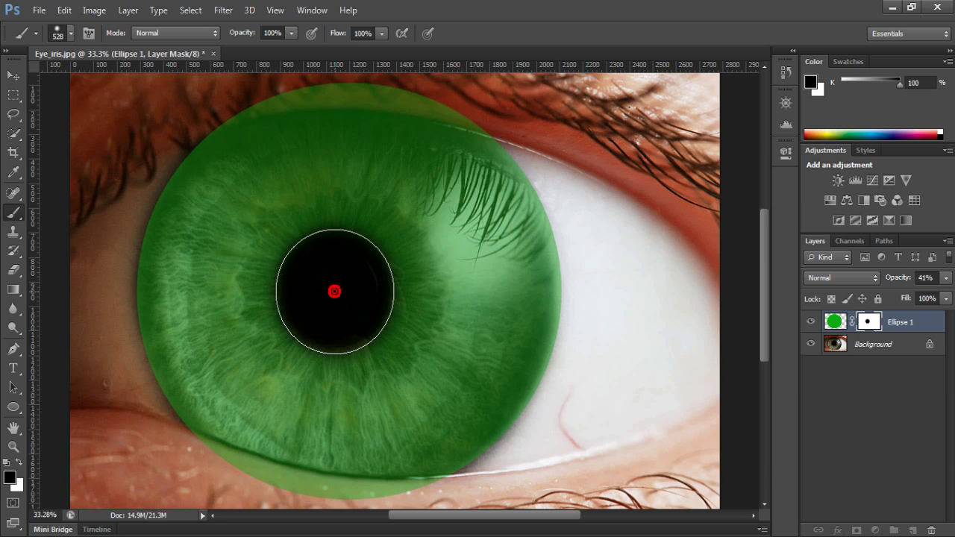
Reduce the brush to about 318 px and raise its hardness.
right_click(458, 185)
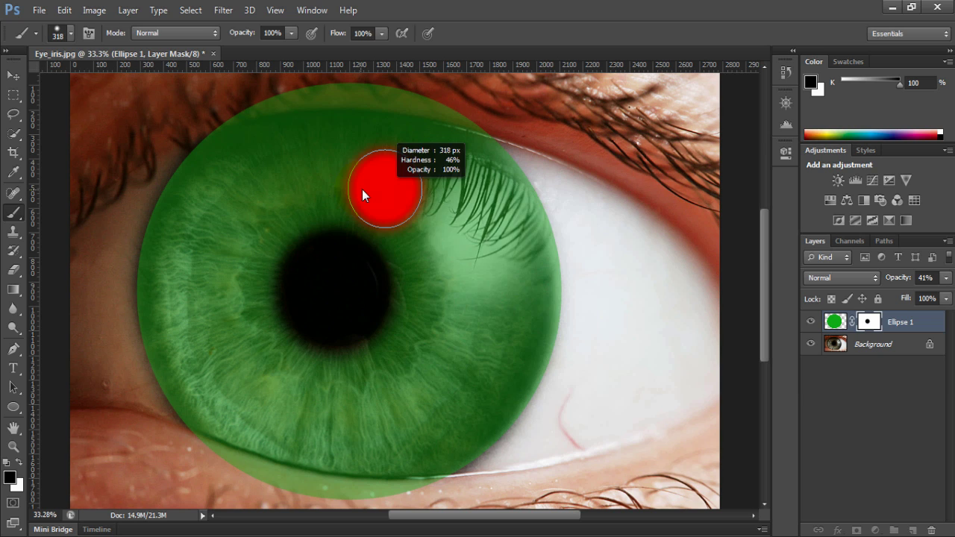
right_click(362, 190)
click(442, 262)
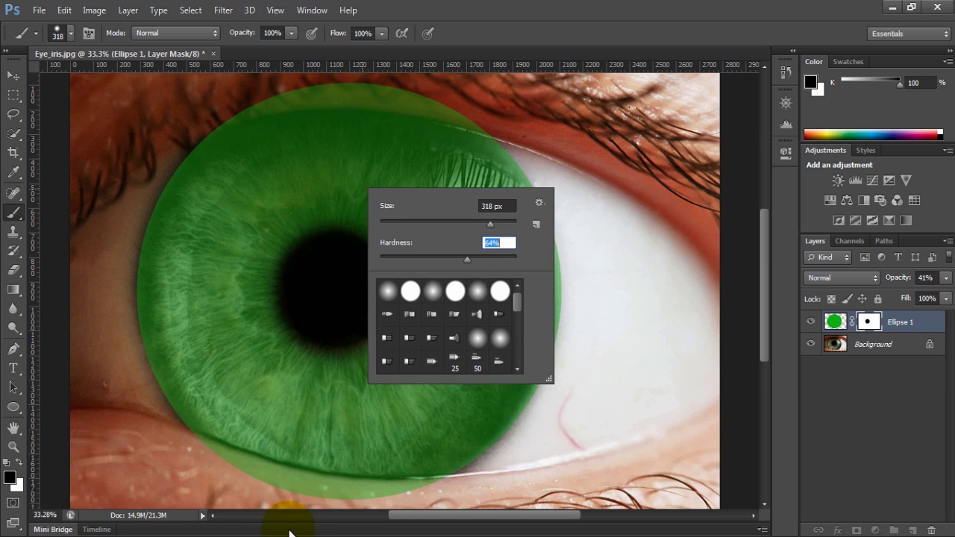
Mask out green overlapping the upper eyelid with a ~210 px black brush.
mouse_move(280, 504)
mouse_down()
mouse_move(191, 470)
mouse_move(10, 480)
mouse_move(175, 495)
mouse_move(206, 465)
mouse_move(182, 456)
mouse_move(243, 483)
mouse_move(324, 499)
mouse_move(455, 503)
mouse_move(387, 511)
mouse_move(480, 497)
mouse_move(294, 506)
mouse_move(164, 458)
mouse_move(178, 459)
mouse_move(180, 446)
mouse_up()
click(344, 38)
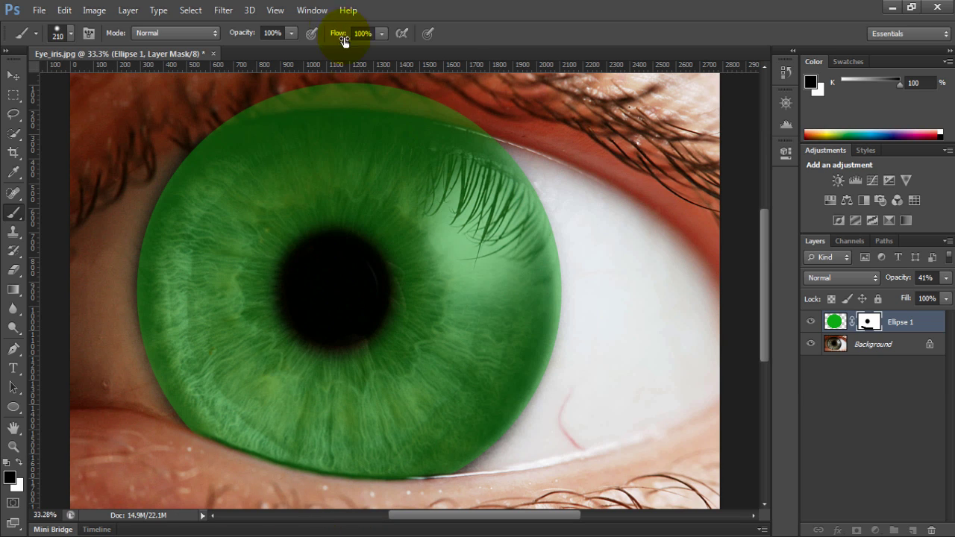
mouse_move(387, 91)
mouse_down()
mouse_move(441, 89)
mouse_move(330, 79)
mouse_move(237, 90)
mouse_up()
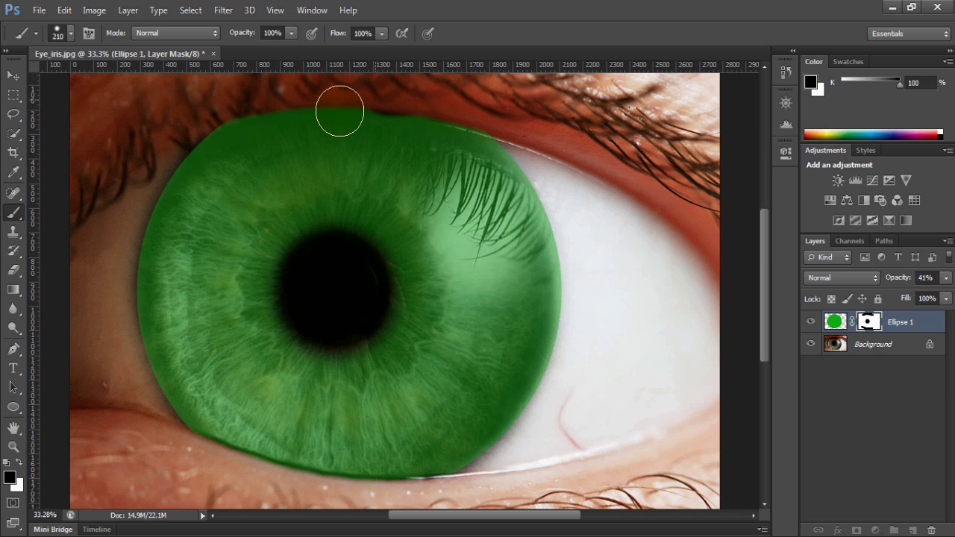
Prepare a ~77 px brush with default black and white colours for edge work.
click(25, 462)
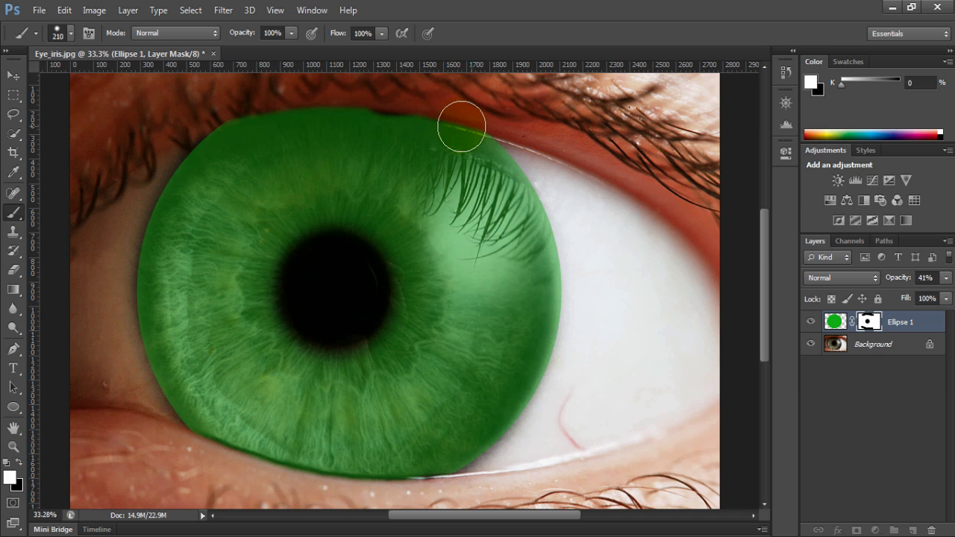
click(377, 134)
click(366, 129)
click(403, 139)
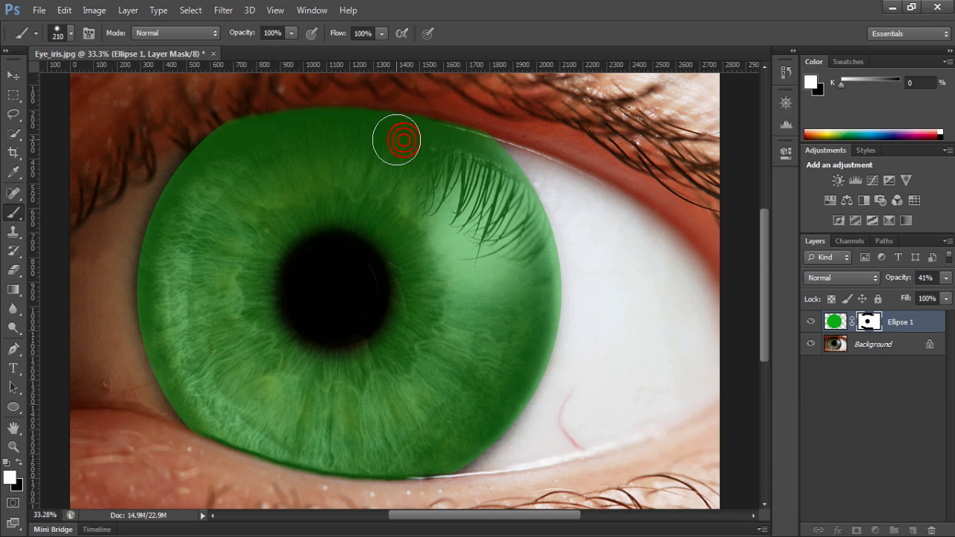
alt+right_click(360, 174)
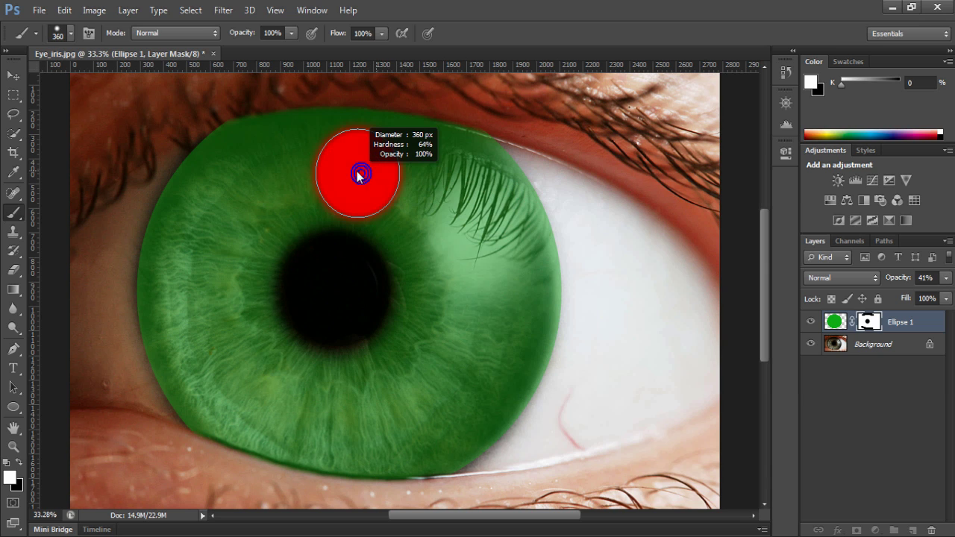
drag(359, 174, 356, 173)
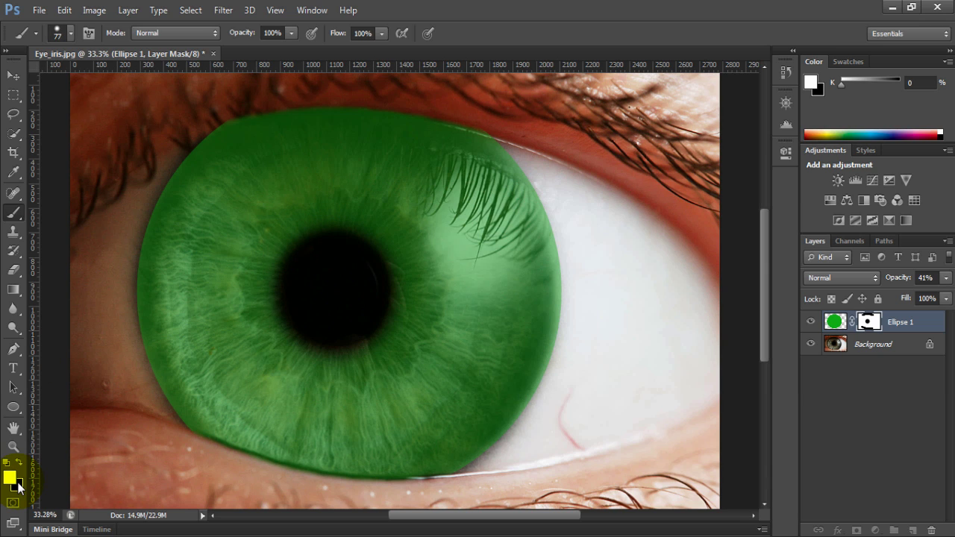
click(7, 463)
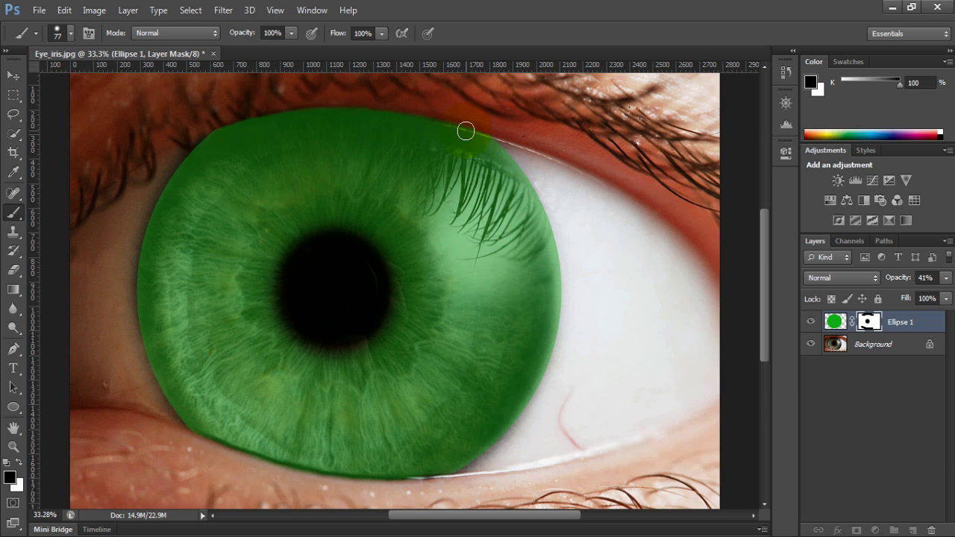
Mask the spill along the upper eyelid edge, then restore green along the upper iris edge with white.
drag(496, 129, 335, 103)
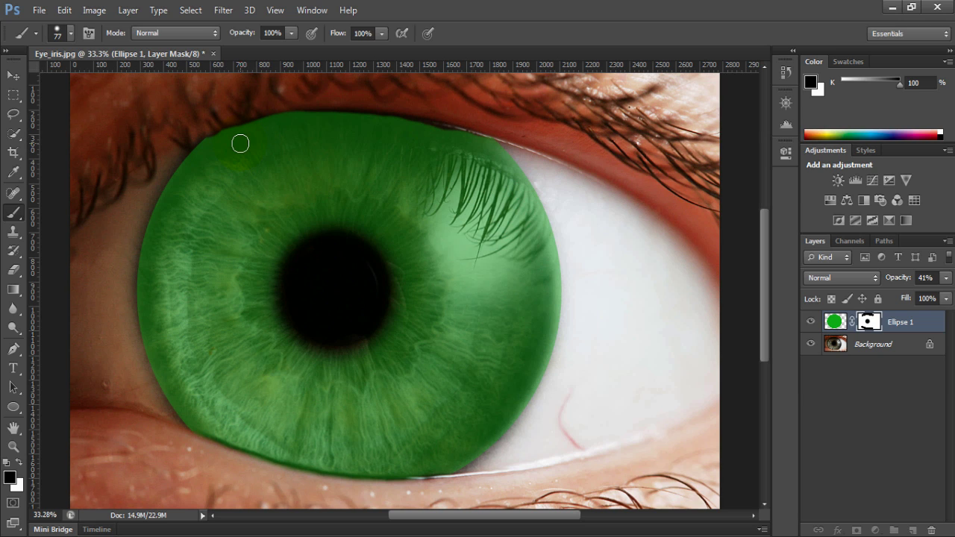
click(20, 463)
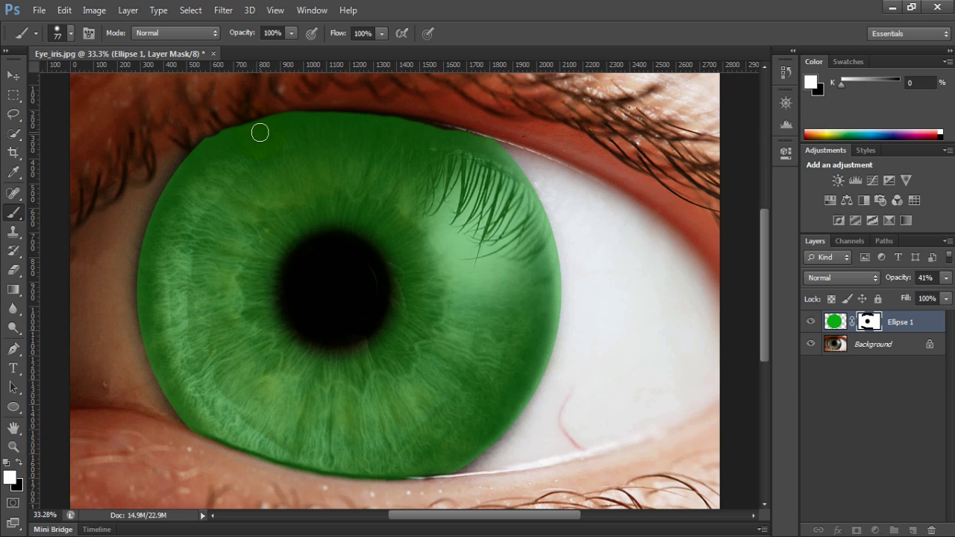
drag(245, 132, 276, 128)
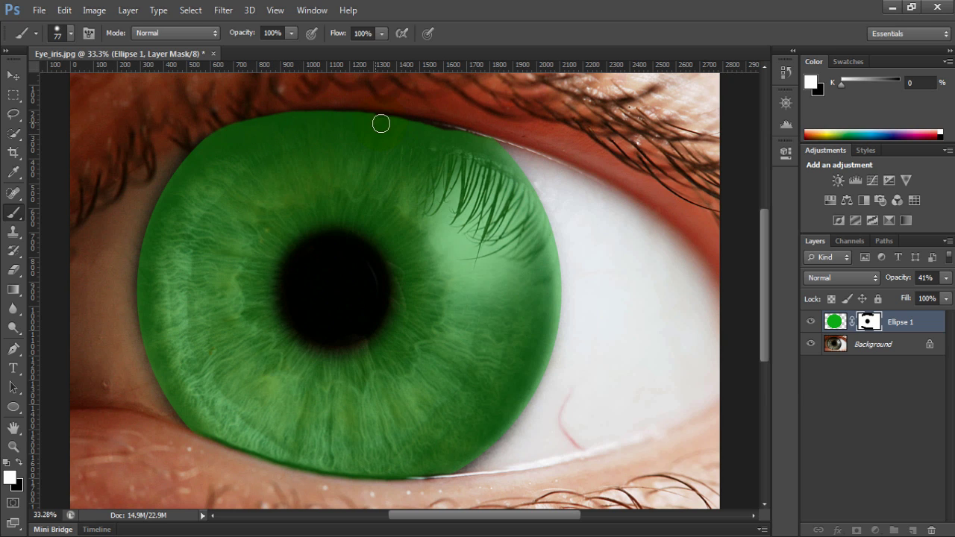
drag(451, 139, 481, 150)
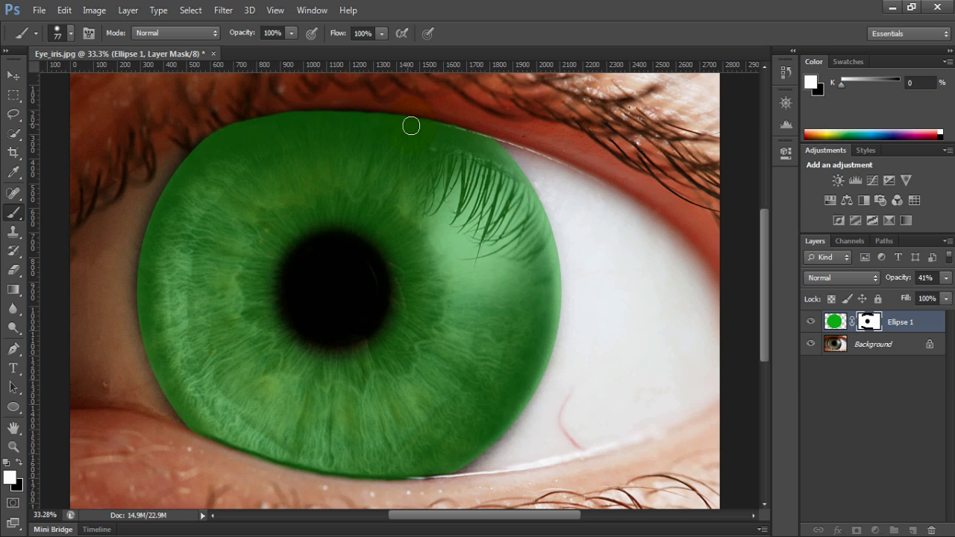
Touch up the mask along the top edge of the iris.
scroll(325, 129, down, 2)
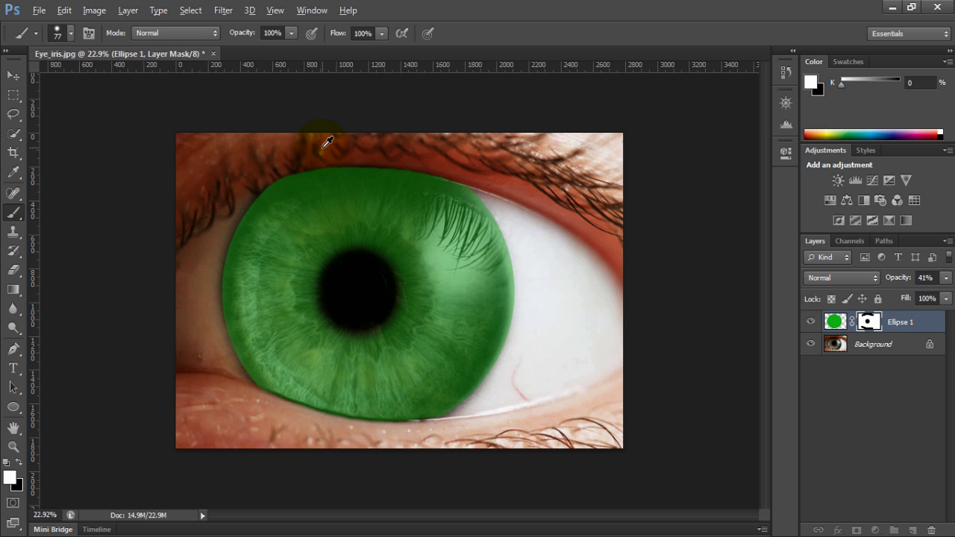
scroll(337, 162, up, 1)
scroll(347, 153, up, 2)
scroll(350, 144, up, 1)
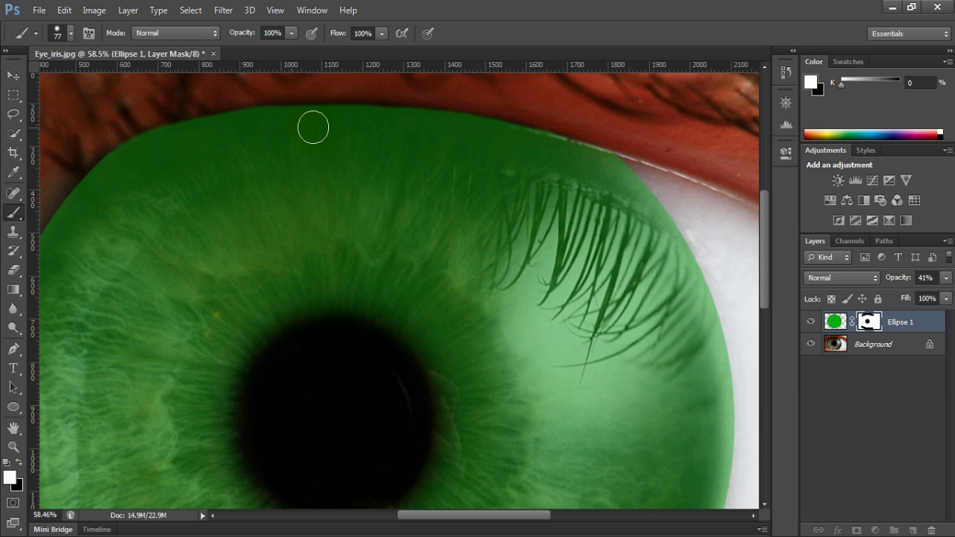
drag(377, 122, 394, 125)
Paint black along the lower iris edge to mask out the green overflow.
scroll(382, 127, down, 2)
scroll(341, 246, down, 3)
scroll(330, 267, down, 2)
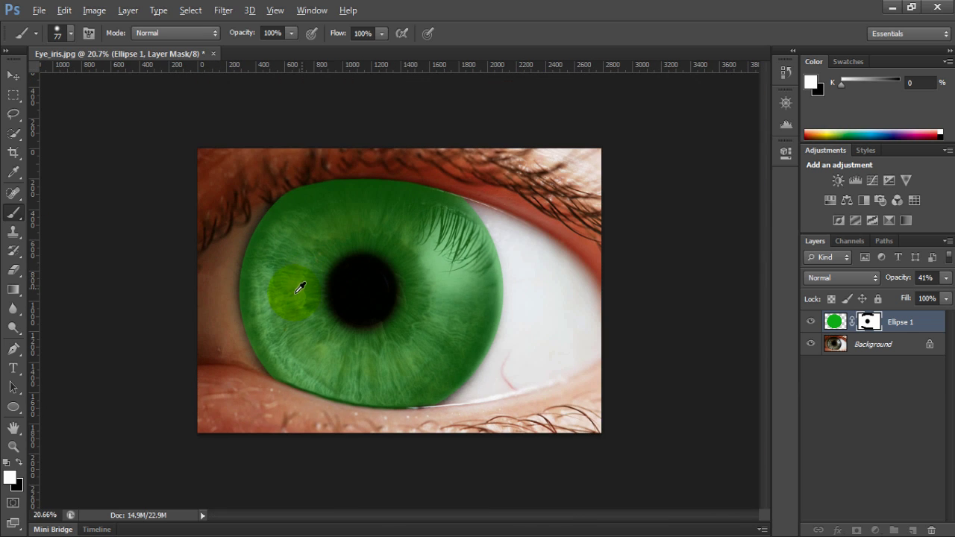
scroll(298, 288, down, 1)
scroll(299, 284, down, 1)
scroll(330, 320, down, 1)
scroll(331, 326, up, 1)
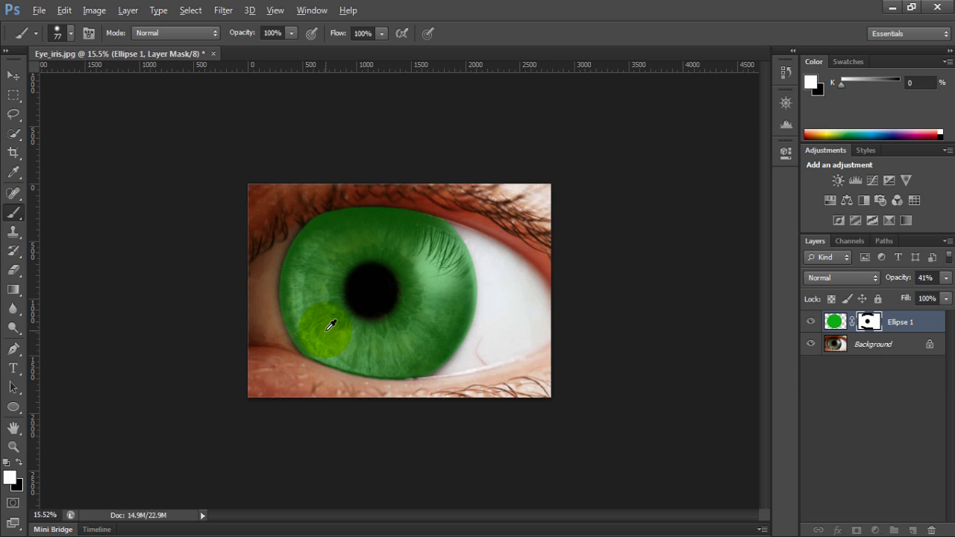
scroll(334, 324, down, 1)
scroll(344, 380, up, 1)
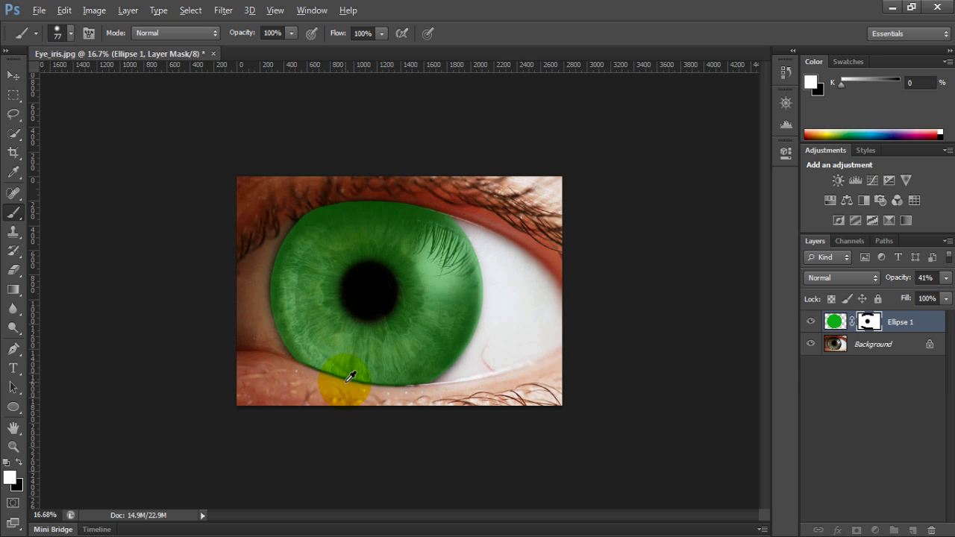
scroll(351, 377, up, 1)
scroll(388, 421, up, 1)
scroll(393, 426, up, 2)
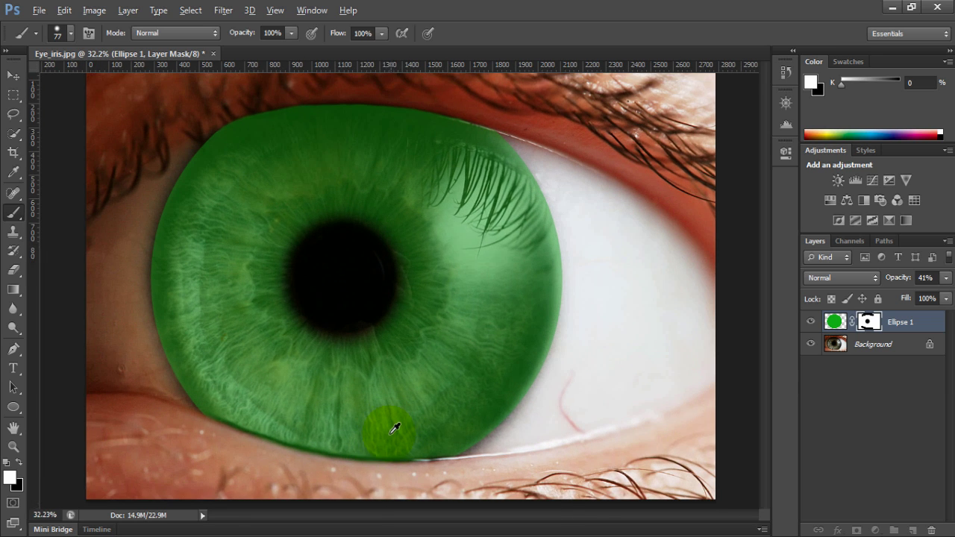
scroll(362, 457, up, 1)
scroll(363, 455, up, 1)
scroll(351, 453, up, 1)
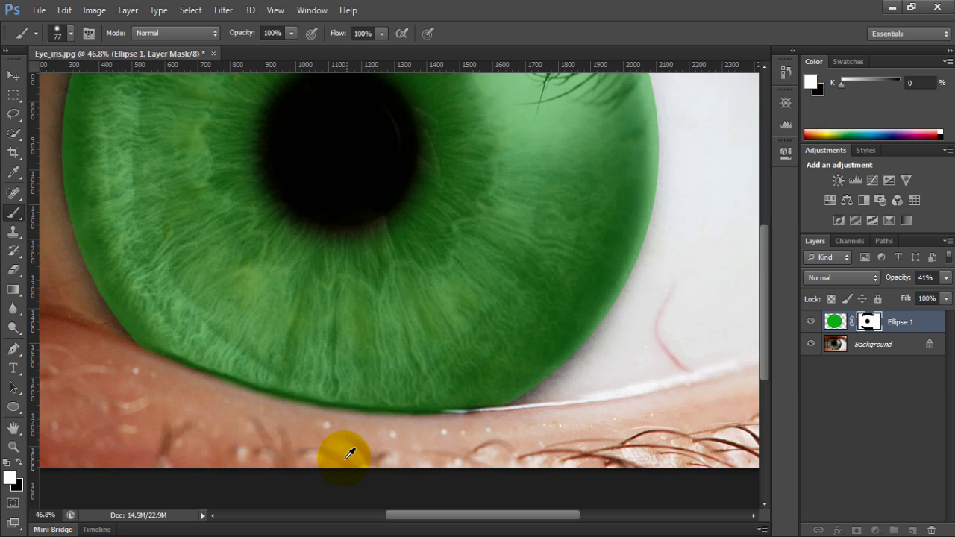
scroll(349, 454, up, 1)
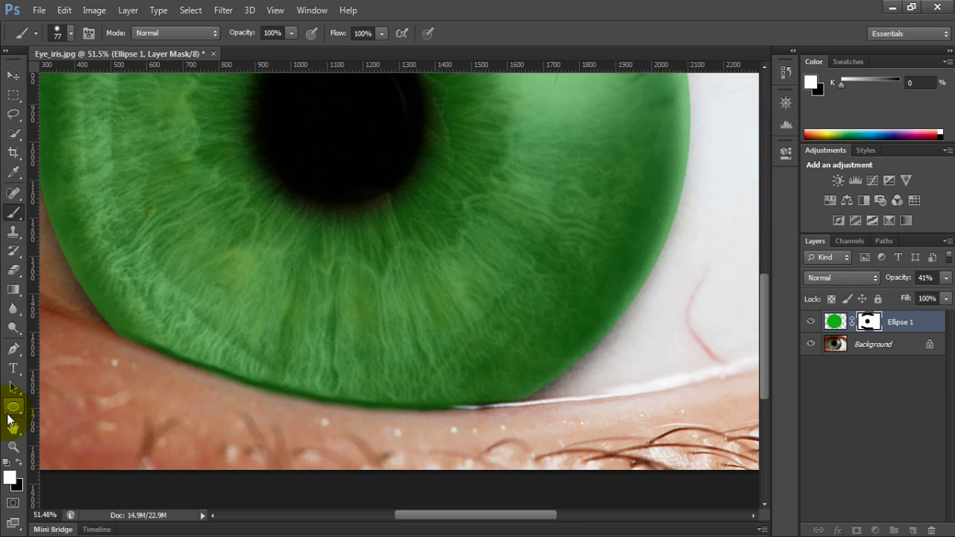
click(19, 464)
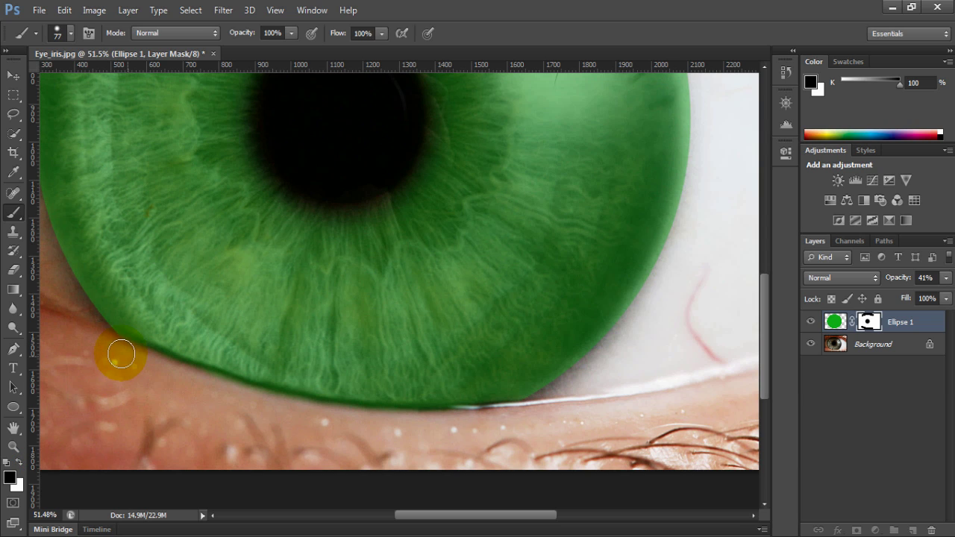
mouse_move(133, 363)
mouse_down()
mouse_move(356, 416)
mouse_move(475, 423)
mouse_move(330, 419)
mouse_up()
scroll(257, 395, down, 1)
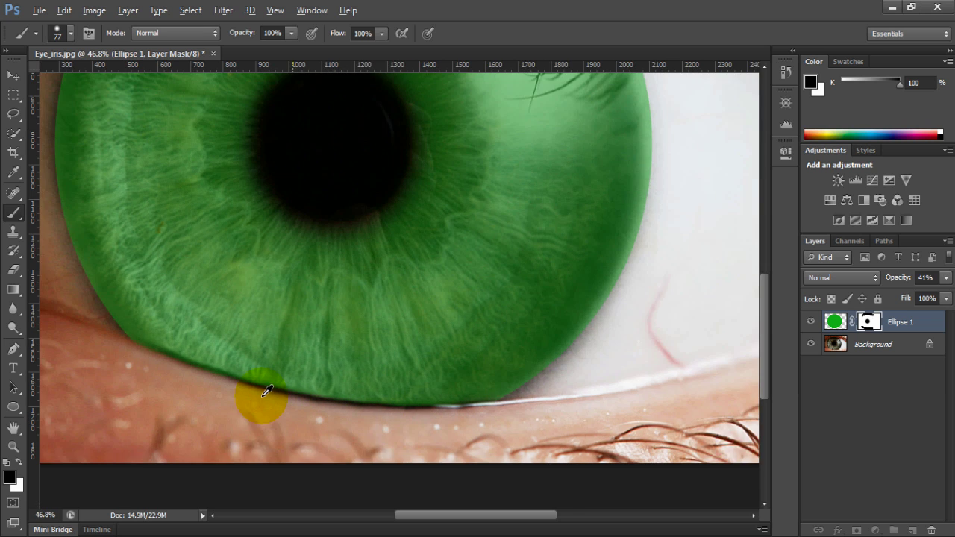
scroll(253, 395, down, 2)
scroll(259, 394, down, 2)
scroll(261, 393, down, 2)
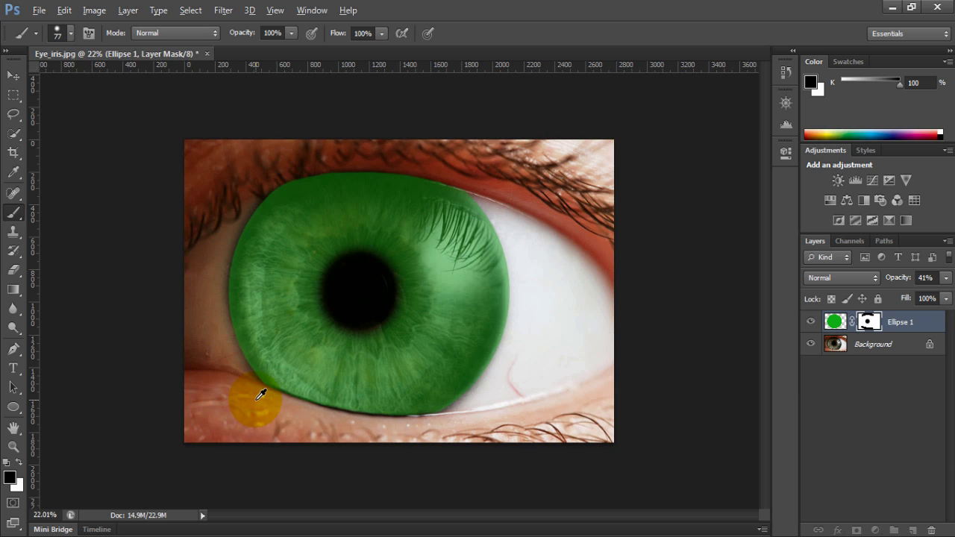
scroll(257, 391, down, 1)
scroll(252, 391, down, 1)
scroll(247, 391, down, 1)
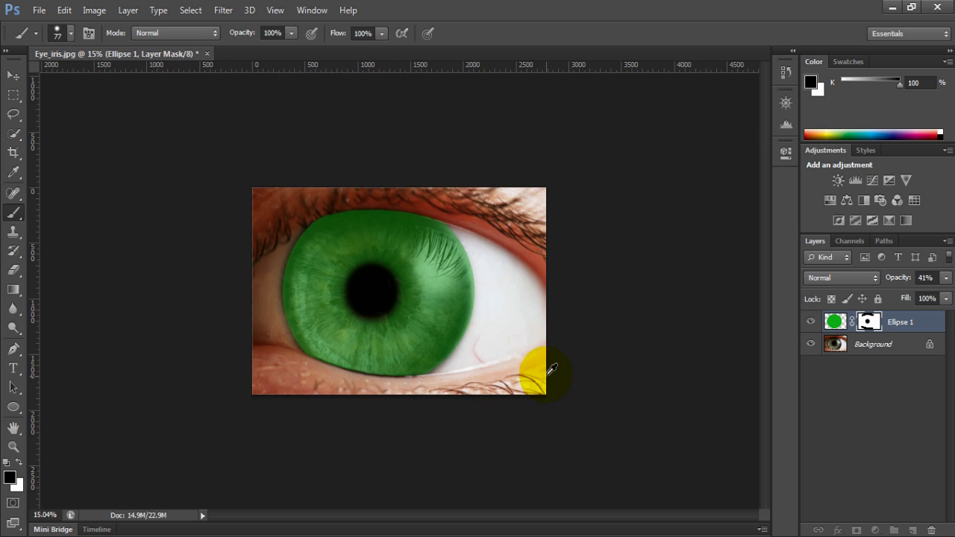
scroll(552, 358, down, 1)
scroll(480, 336, up, 2)
scroll(479, 335, up, 2)
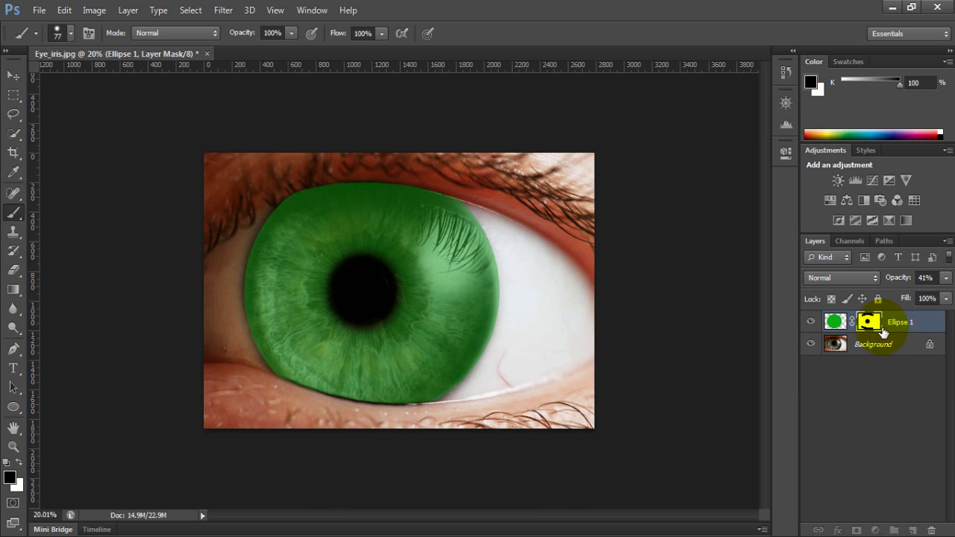
Set the Ellipse 1 layer to Overlay blend mode at 100% opacity.
drag(478, 335, 836, 322)
click(836, 322)
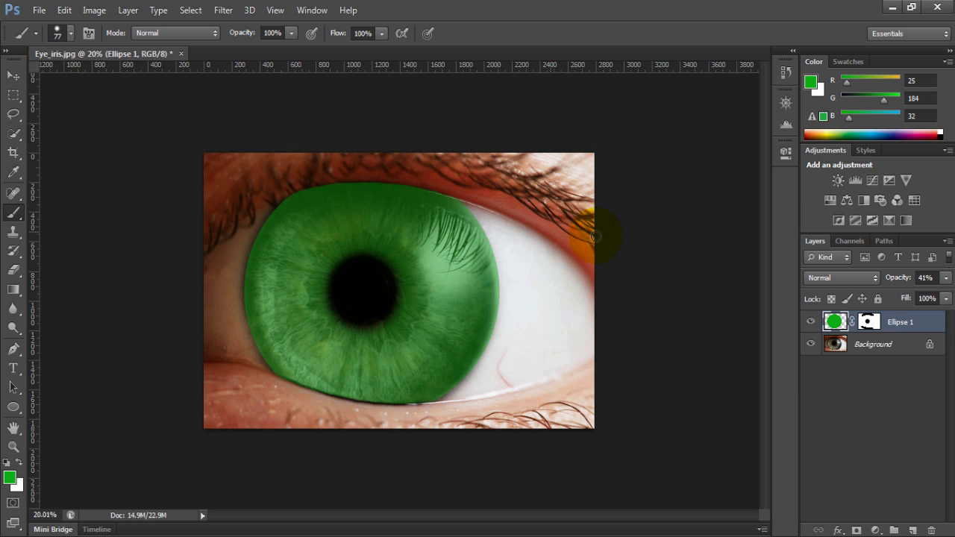
click(839, 277)
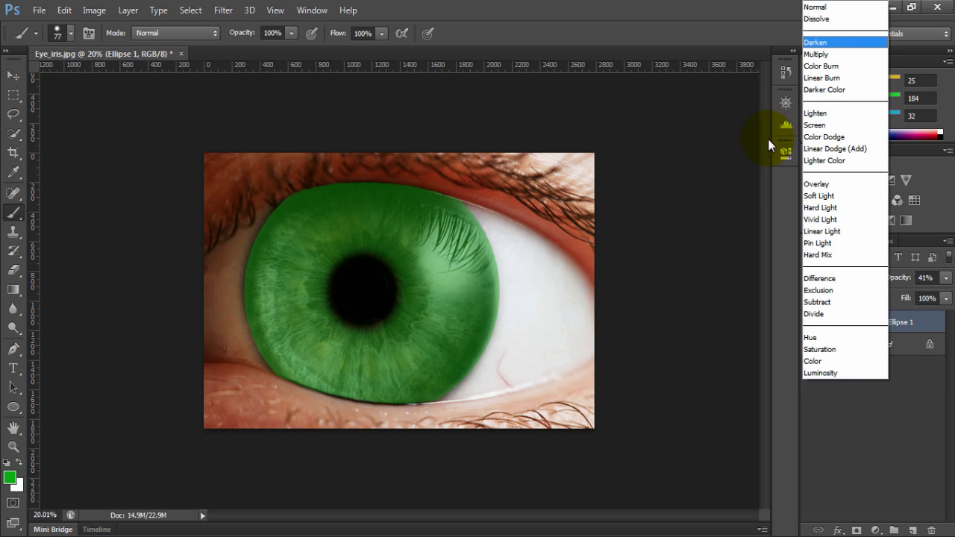
click(727, 216)
click(832, 276)
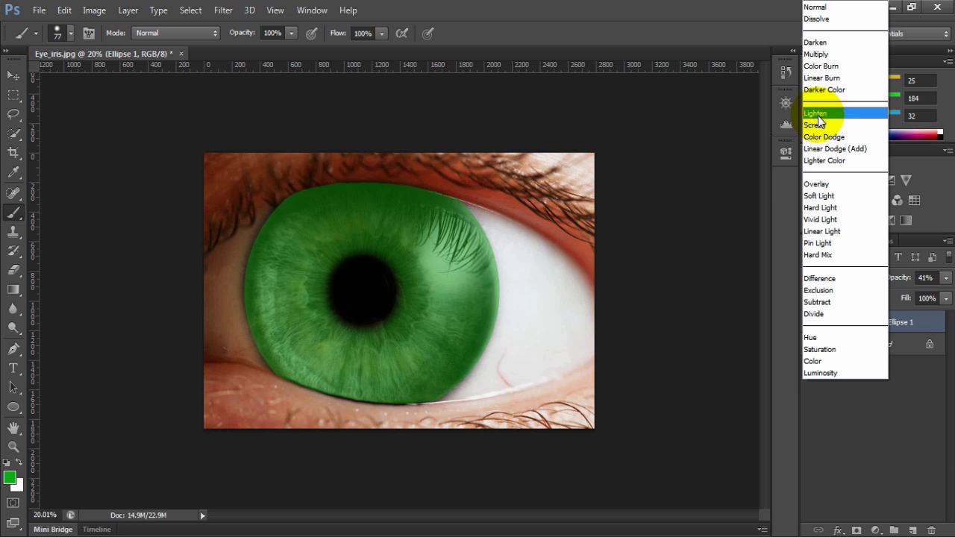
click(826, 186)
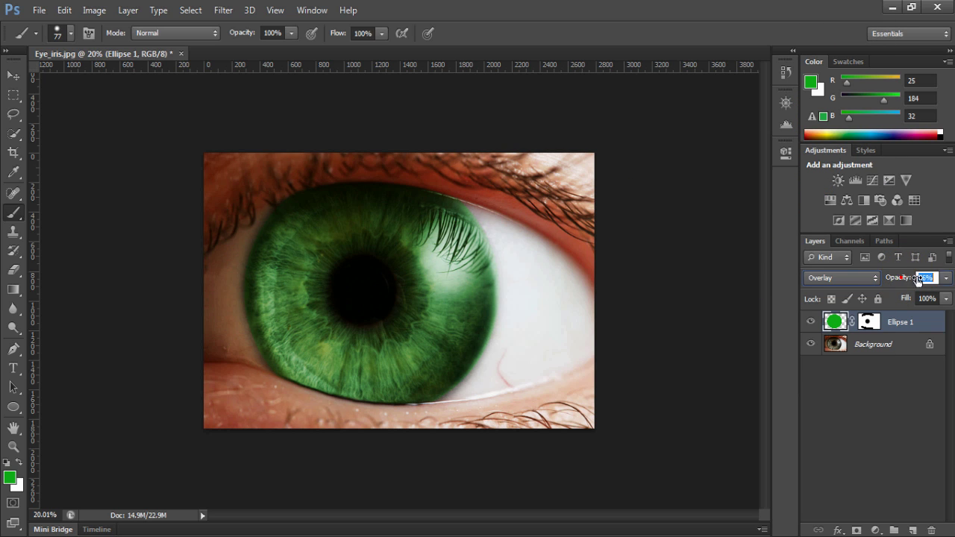
click(949, 276)
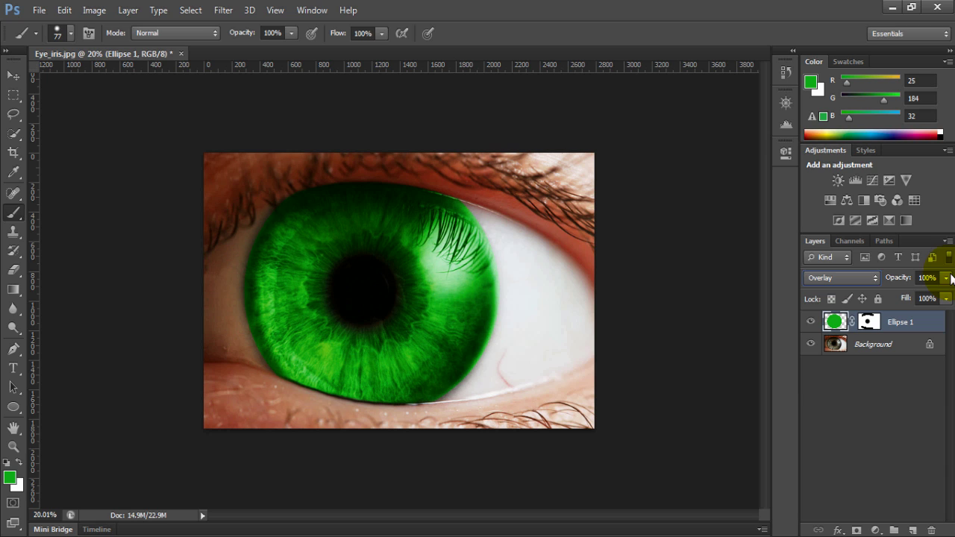
Switch editing to Ellipse 1's layer mask and start touching up the iris edge.
drag(523, 252, 481, 213)
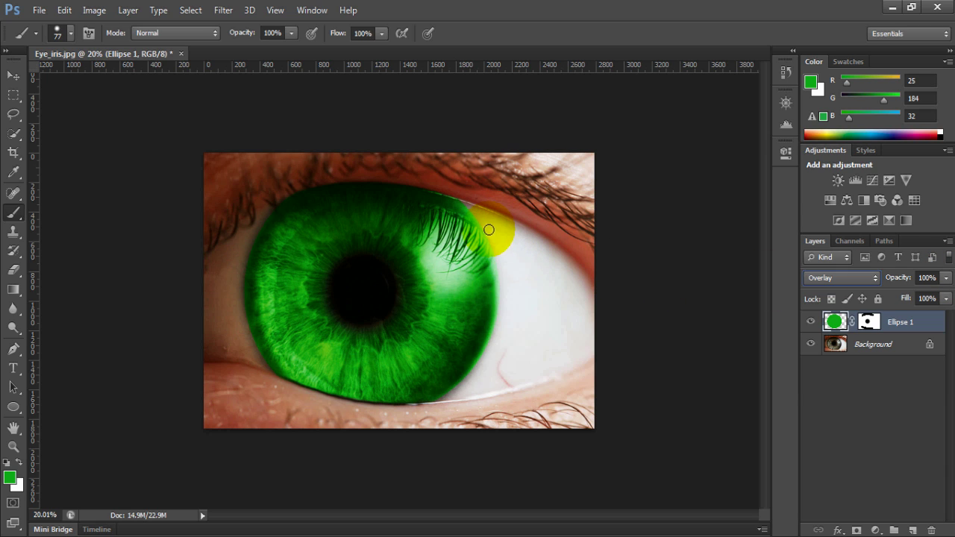
click(494, 231)
click(868, 322)
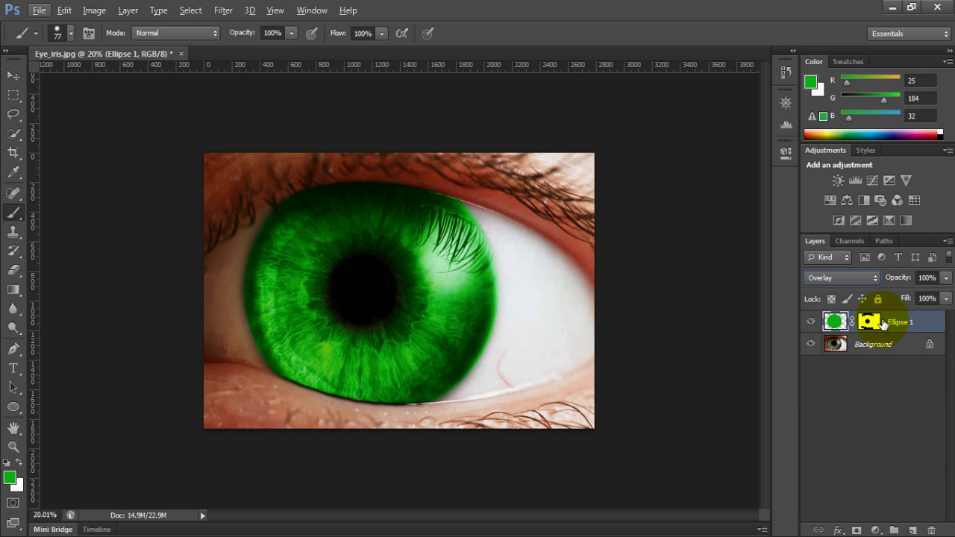
mouse_move(484, 220)
mouse_down()
mouse_move(466, 217)
mouse_move(523, 228)
mouse_up()
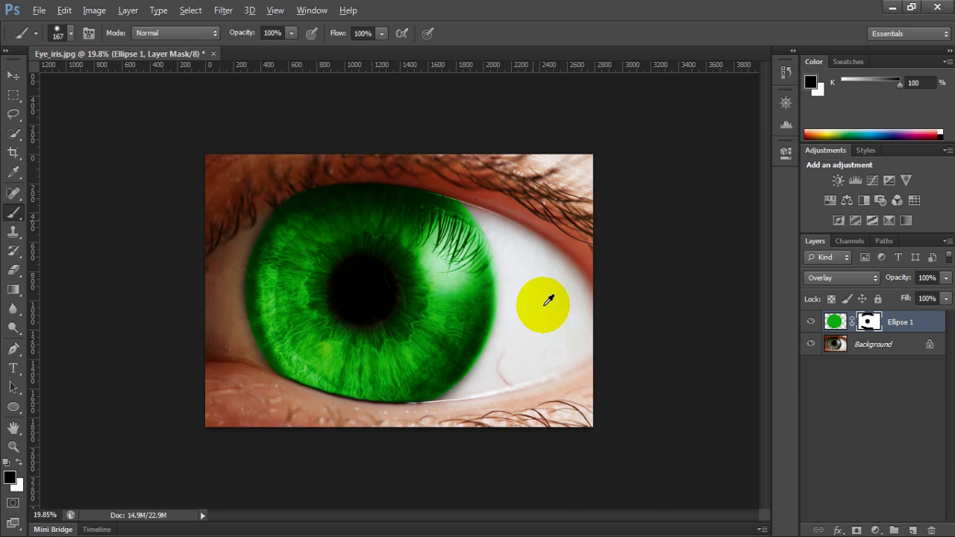
Mask out the green overflowing the iris's upper-right edge with black paint.
scroll(512, 309, up, 3)
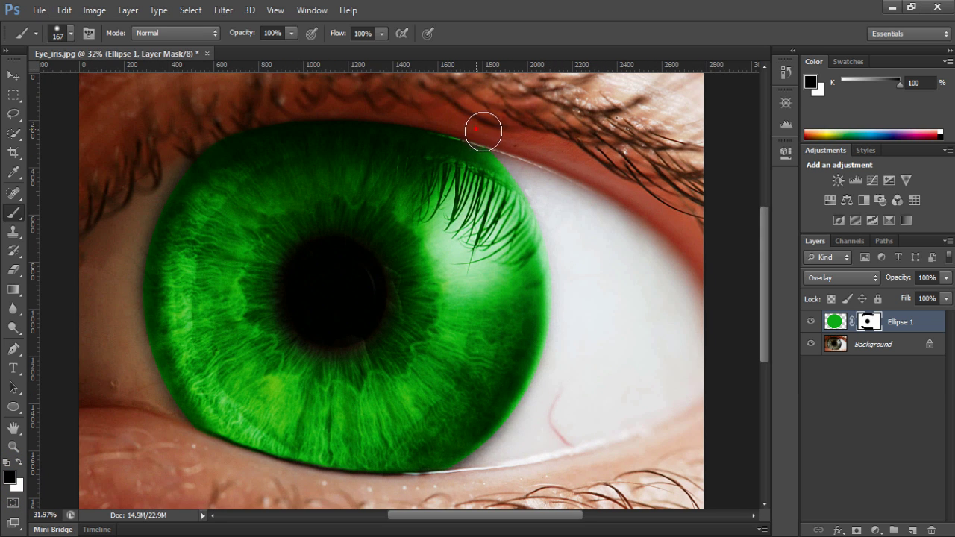
mouse_move(483, 128)
mouse_down()
mouse_move(512, 149)
mouse_move(559, 239)
mouse_move(523, 171)
mouse_move(486, 135)
mouse_move(435, 109)
mouse_move(489, 138)
mouse_up()
scroll(395, 314, down, 1)
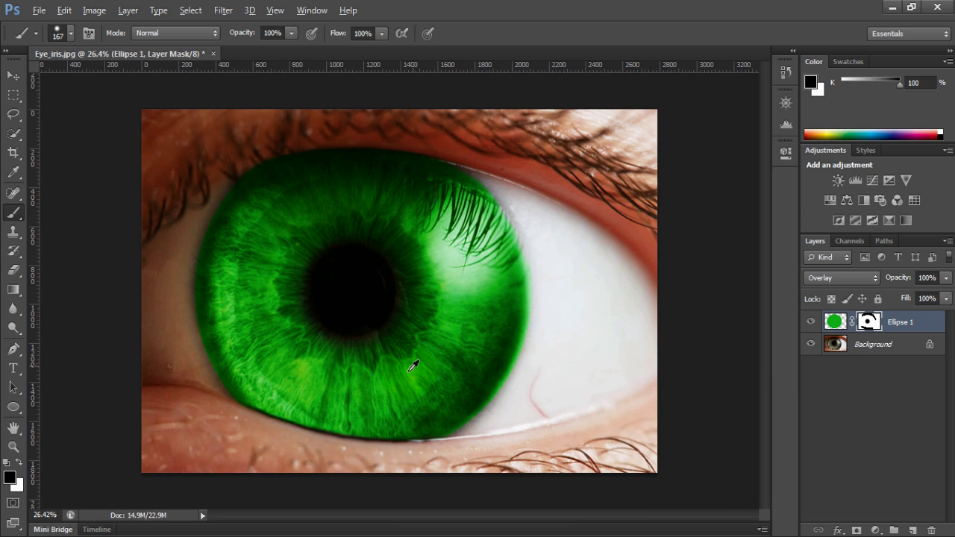
drag(251, 149, 217, 177)
scroll(317, 187, down, 1)
scroll(373, 251, down, 1)
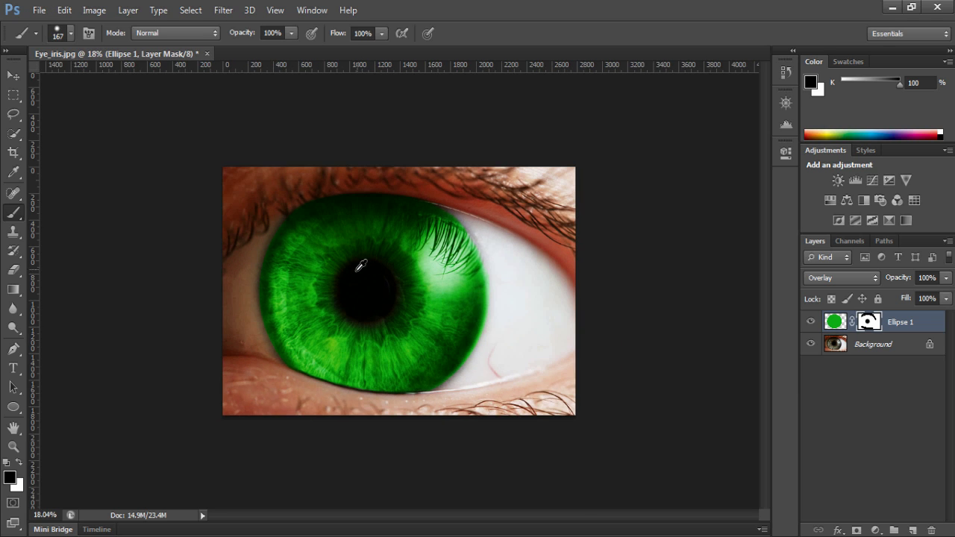
scroll(331, 321, up, 1)
scroll(316, 341, down, 1)
click(317, 341)
scroll(318, 341, down, 1)
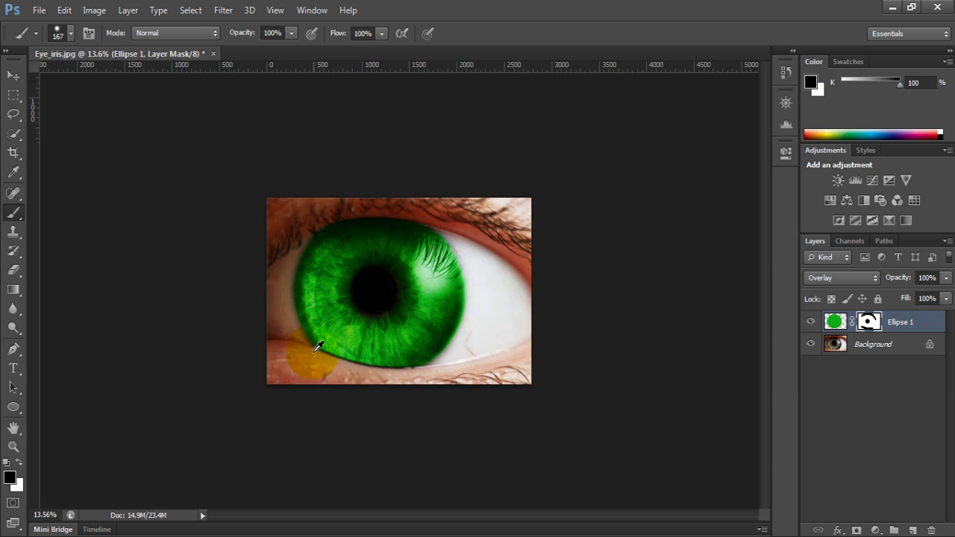
scroll(318, 346, up, 1)
scroll(309, 348, up, 1)
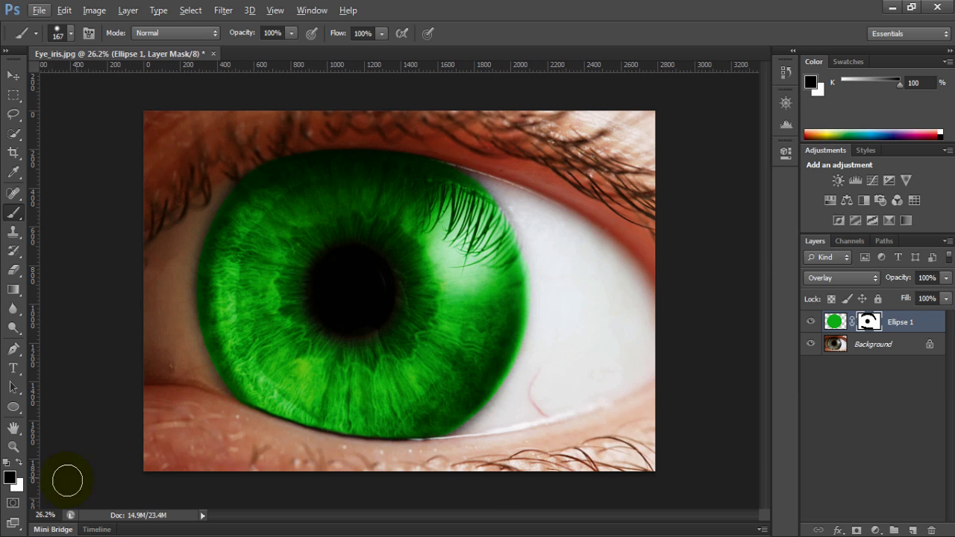
Paint white on the mask to restore green along the lower iris edge.
click(19, 463)
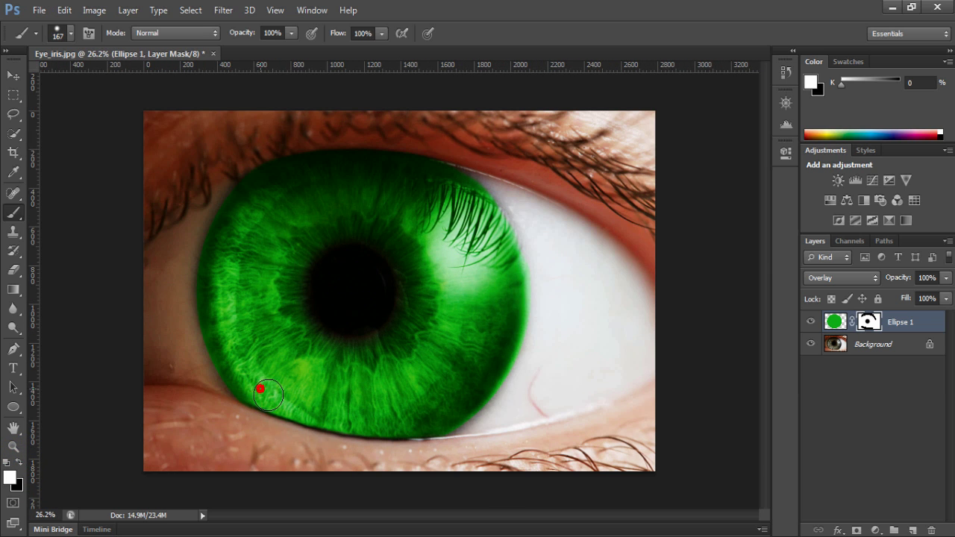
mouse_move(268, 395)
mouse_down()
mouse_move(357, 420)
mouse_move(417, 420)
mouse_up()
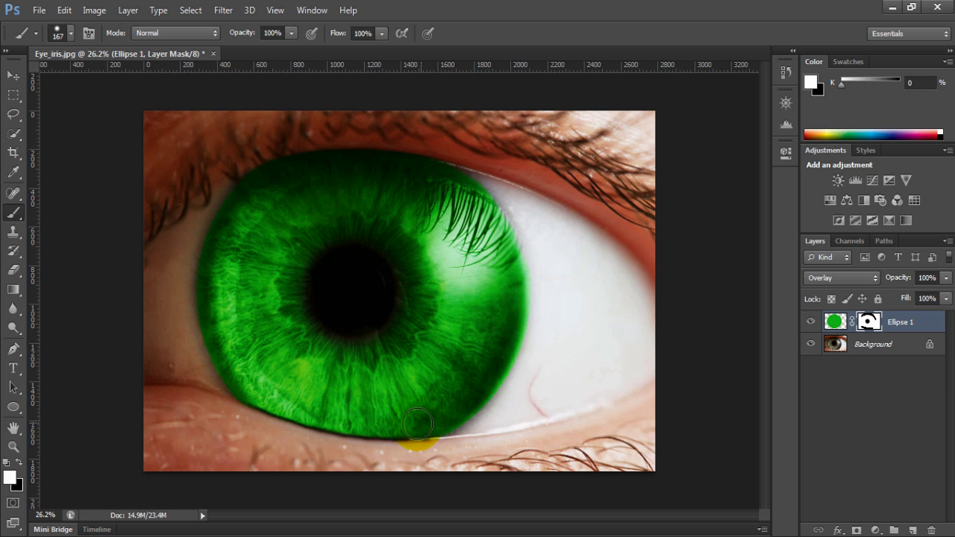
drag(433, 418, 385, 408)
alt+scroll(347, 336, down, 2)
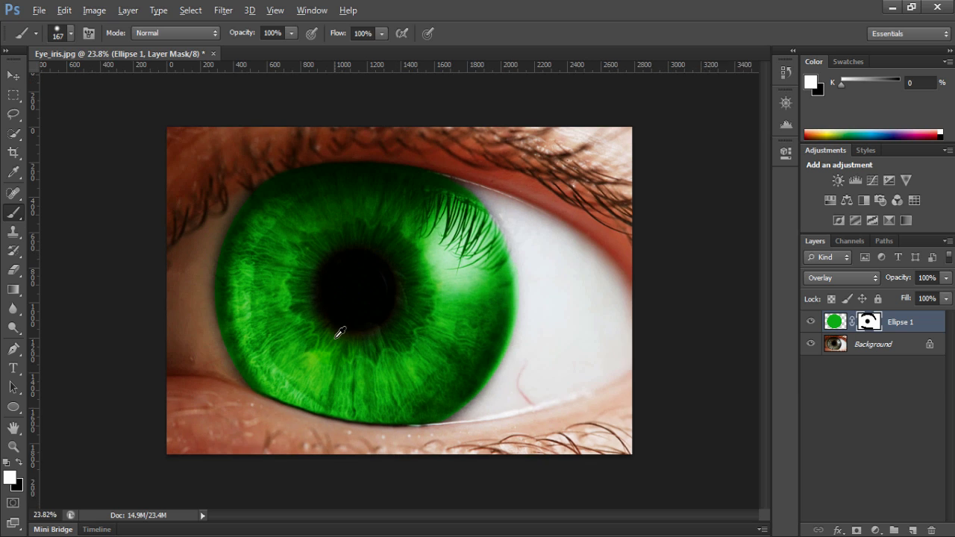
Apply Hue/Saturation to Ellipse 1 with Hue about +2 and Lightness about +29.
click(838, 321)
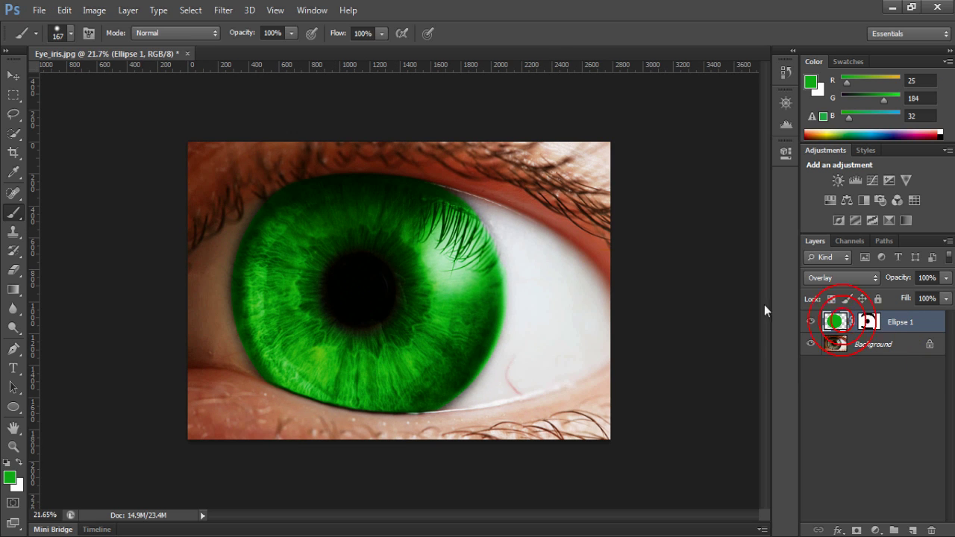
click(188, 16)
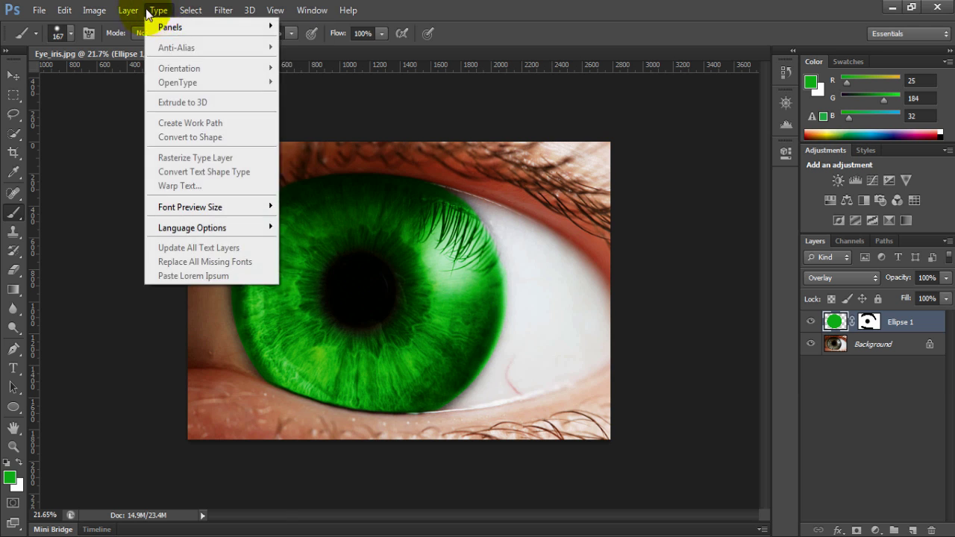
click(95, 13)
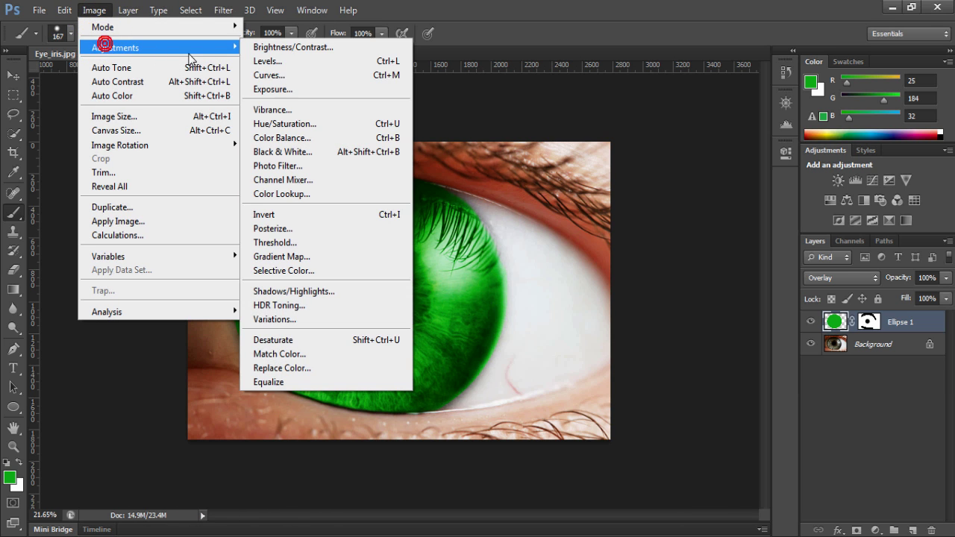
mouse_move(115, 48)
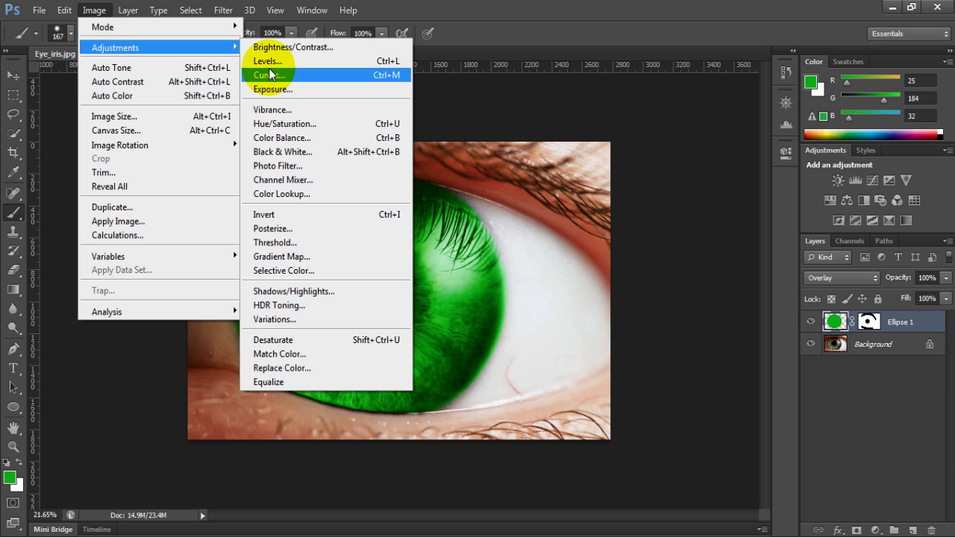
click(285, 124)
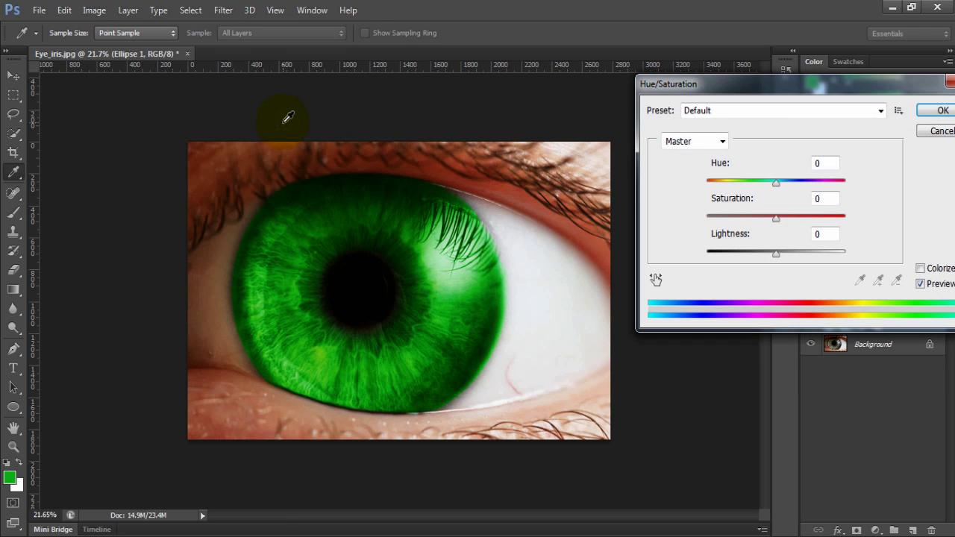
drag(771, 87, 614, 88)
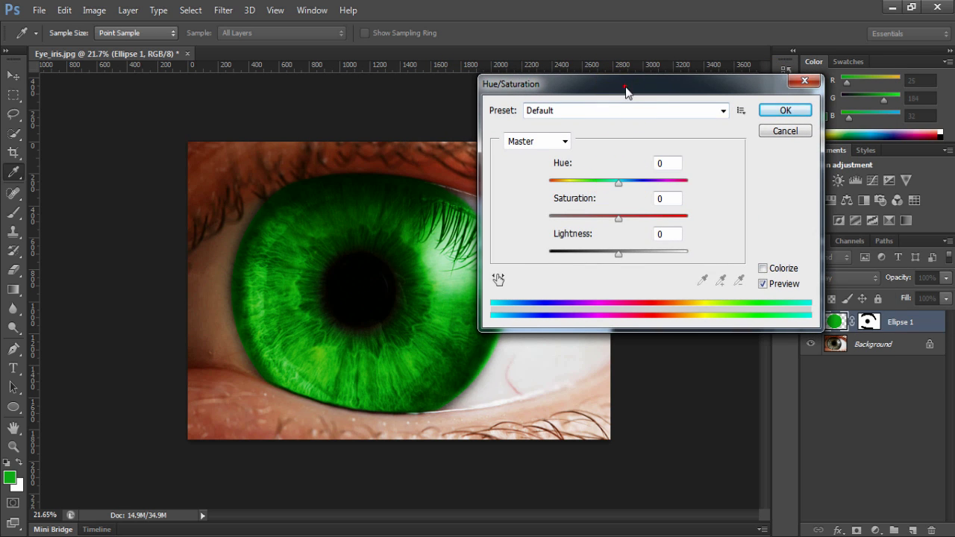
drag(614, 84, 678, 83)
mouse_move(683, 186)
mouse_down()
mouse_move(721, 190)
mouse_move(686, 192)
mouse_up()
mouse_move(685, 257)
mouse_down()
mouse_move(709, 254)
mouse_move(658, 259)
mouse_move(704, 258)
mouse_up()
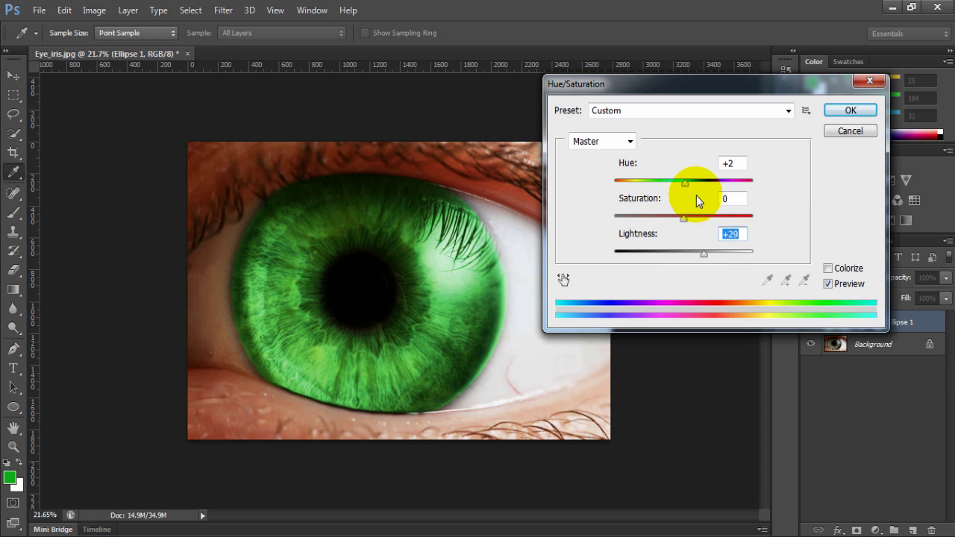
mouse_move(686, 184)
mouse_down()
mouse_move(716, 183)
mouse_move(633, 197)
mouse_move(696, 200)
mouse_up()
click(840, 112)
key(b)
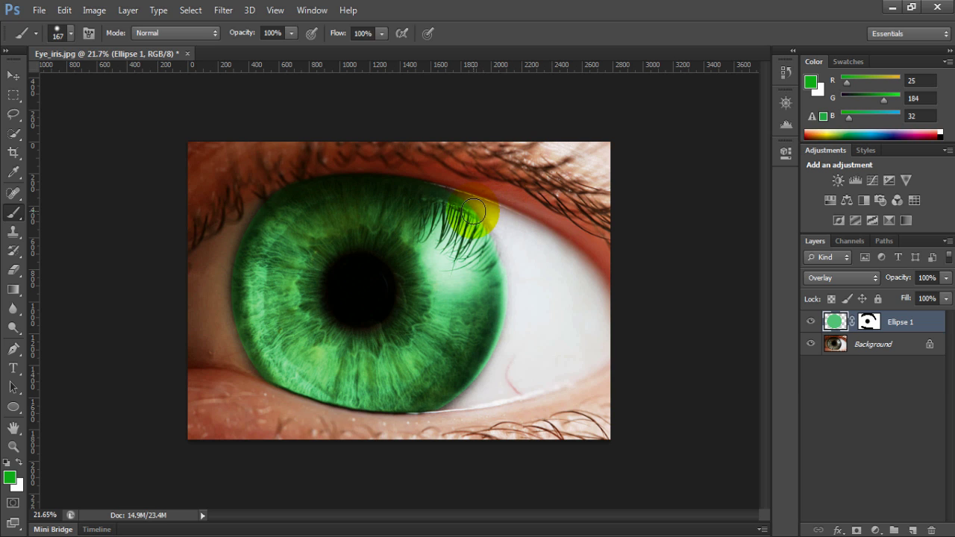
scroll(473, 212, up, 1)
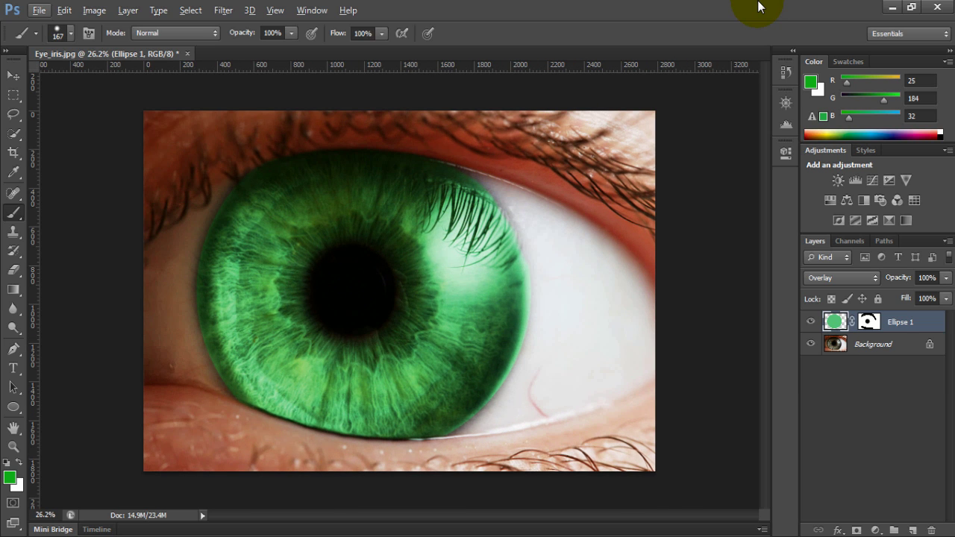